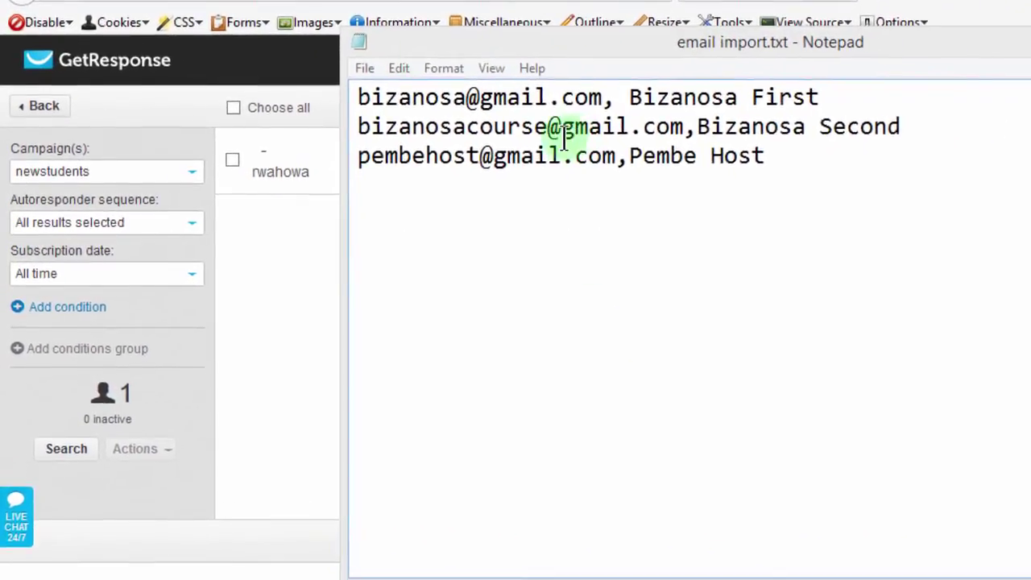
- In email import.txt, point out the first contact's email address and its comma separator
mouse_move(359, 96)
left_mouse_down()
mouse_move(478, 112)
mouse_move(688, 81)
left_mouse_up()
left_click(641, 91)
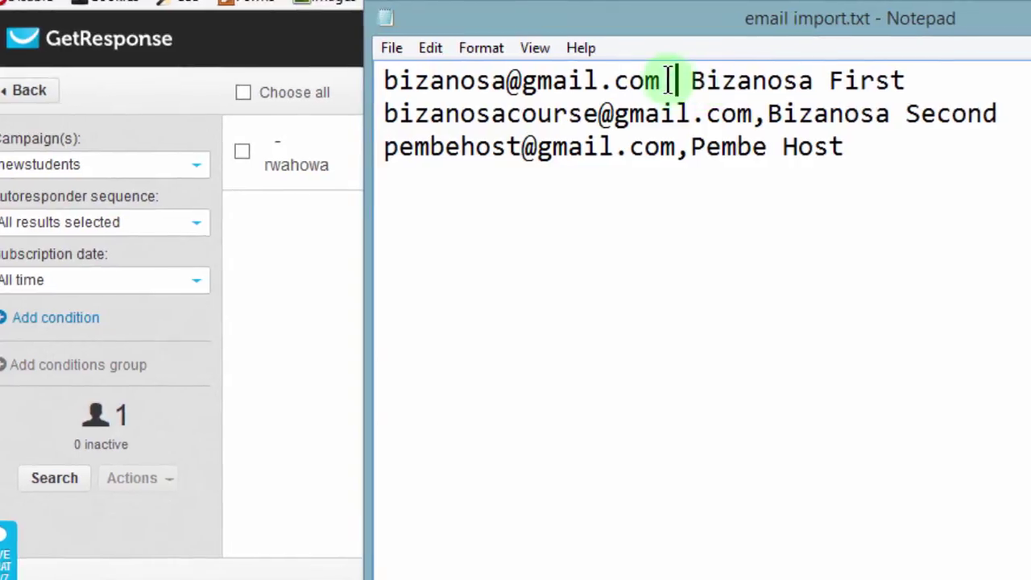
left_click(629, 81)
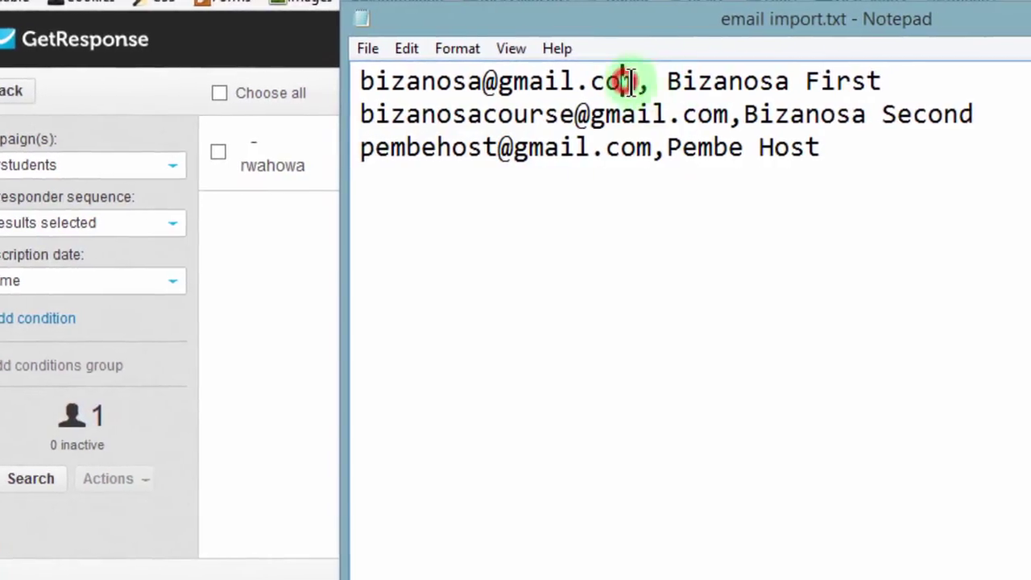
left_click_drag(637, 81, 651, 82)
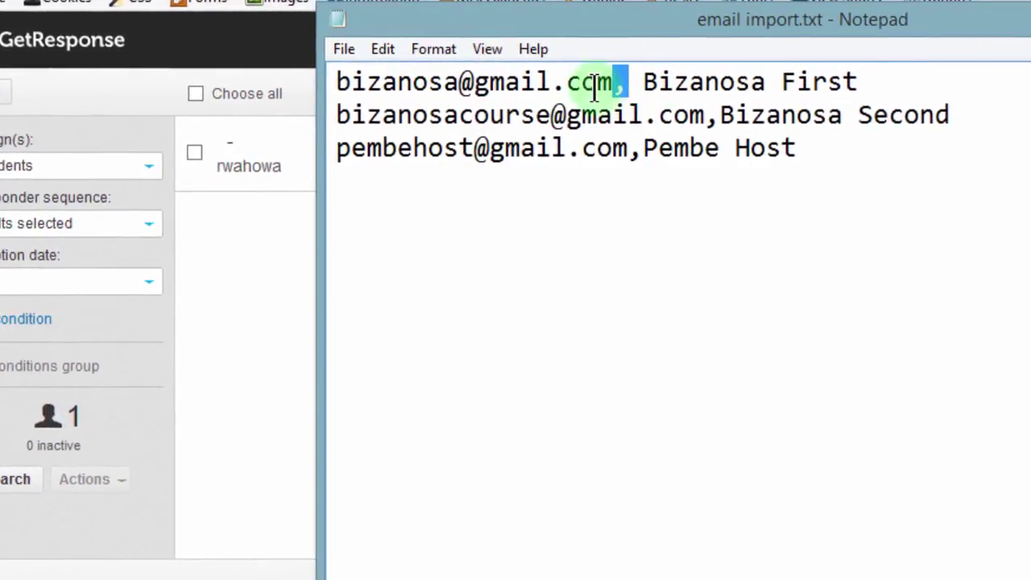
left_click(594, 85)
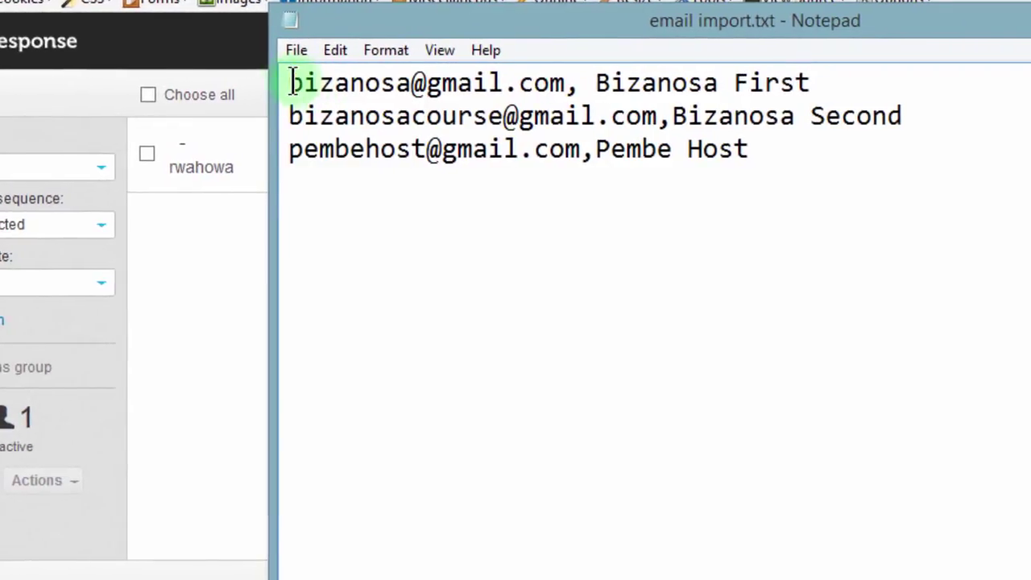
left_click_drag(262, 82, 761, 83)
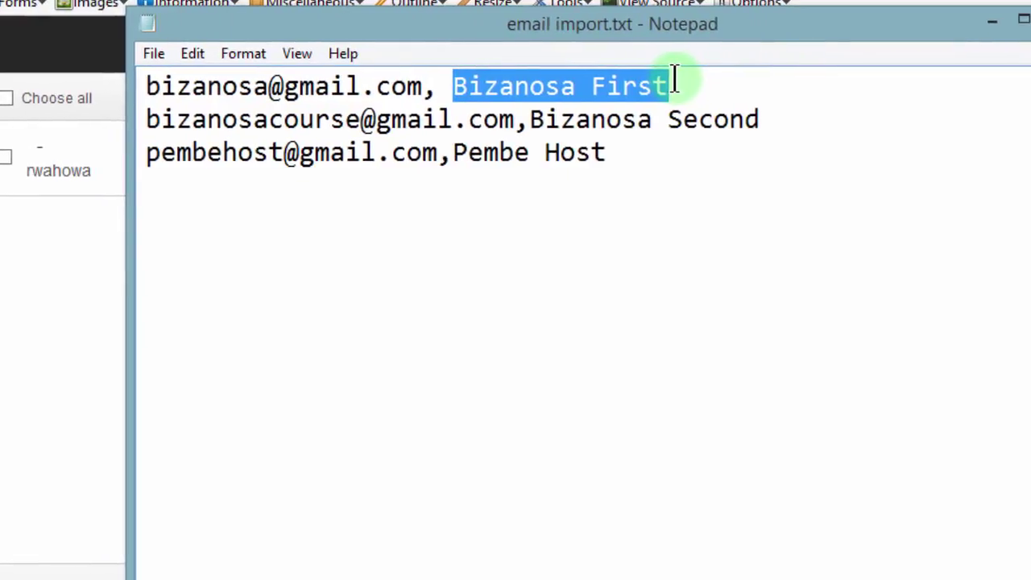
left_click(659, 82)
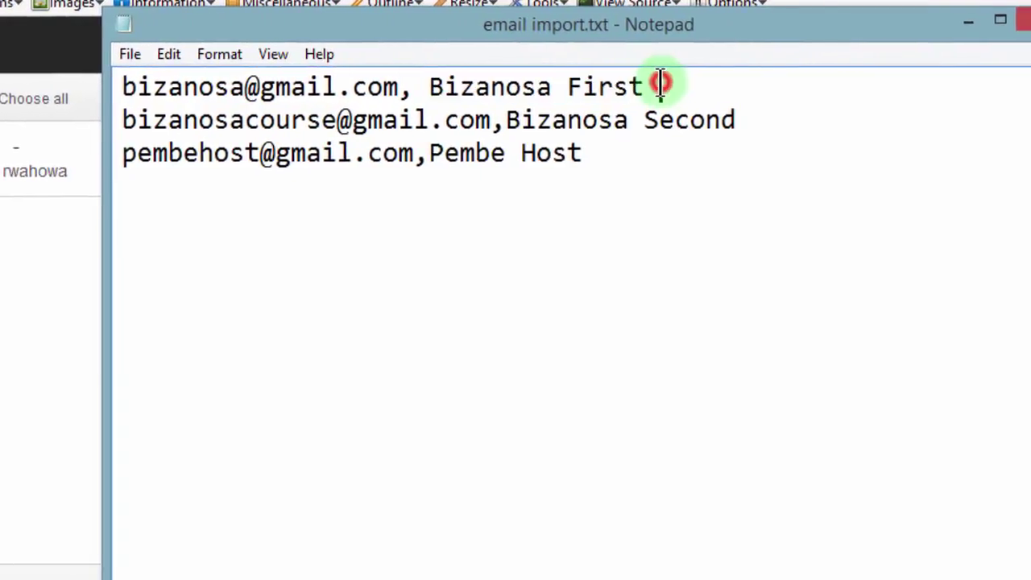
- Highlight each of the three contact lines in email import.txt
left_click_drag(659, 84, 121, 85)
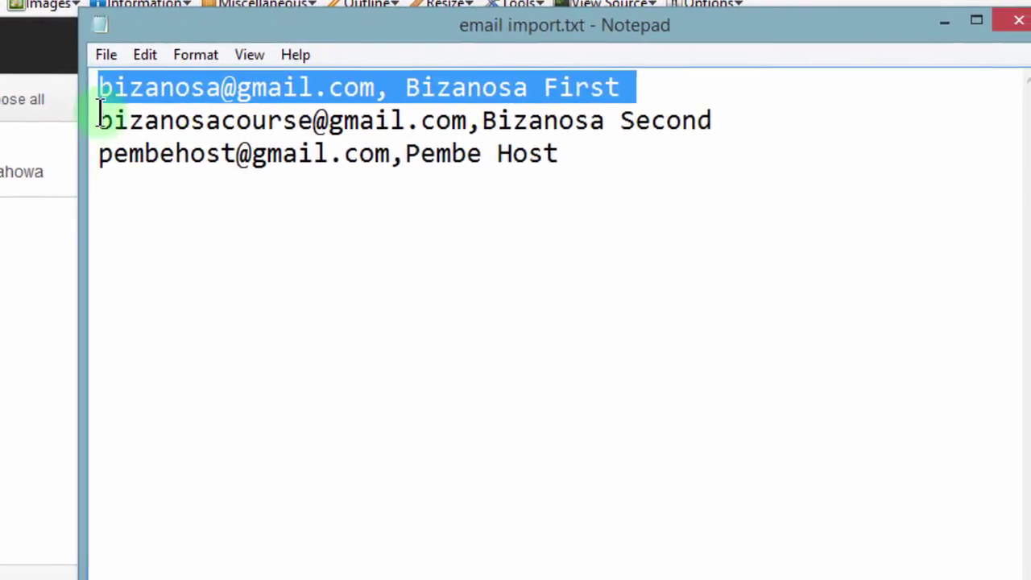
left_click_drag(98, 121, 715, 121)
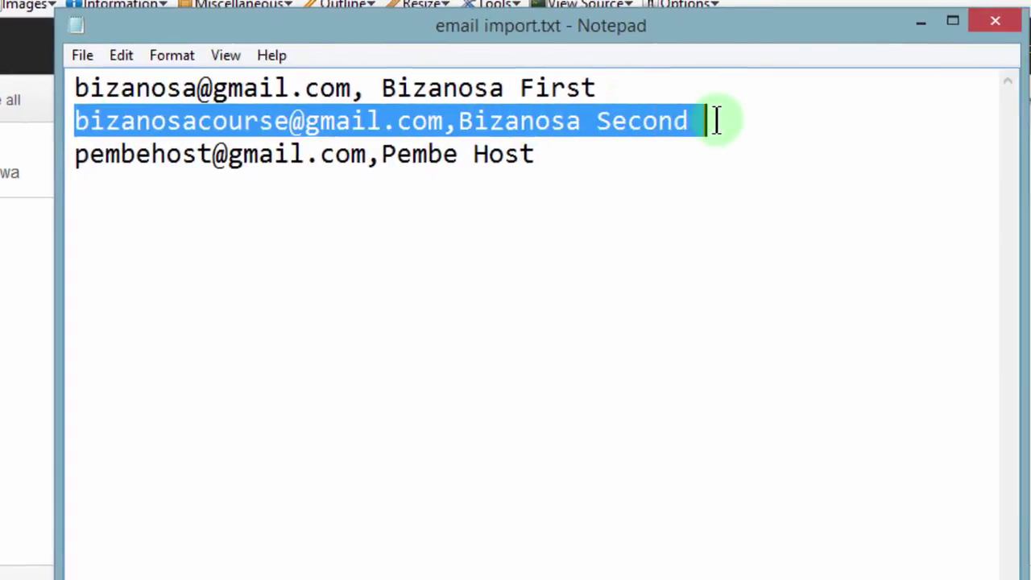
left_click_drag(603, 91, 113, 95)
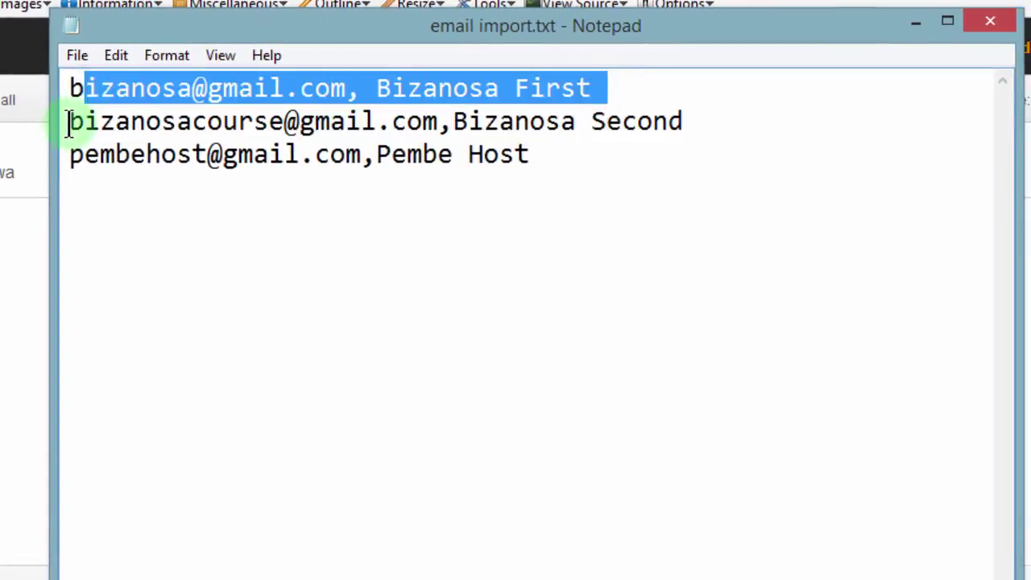
left_click_drag(69, 123, 174, 123)
left_click_drag(74, 154, 176, 154)
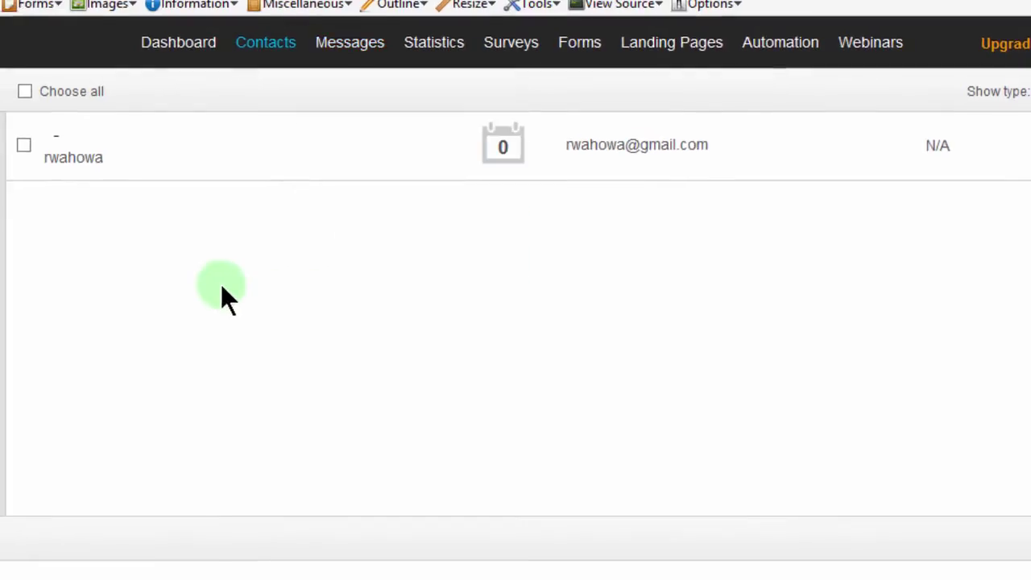
- Back in GetResponse, go to Contacts > Import Contacts for the newstudents campaign
left_click(235, 282)
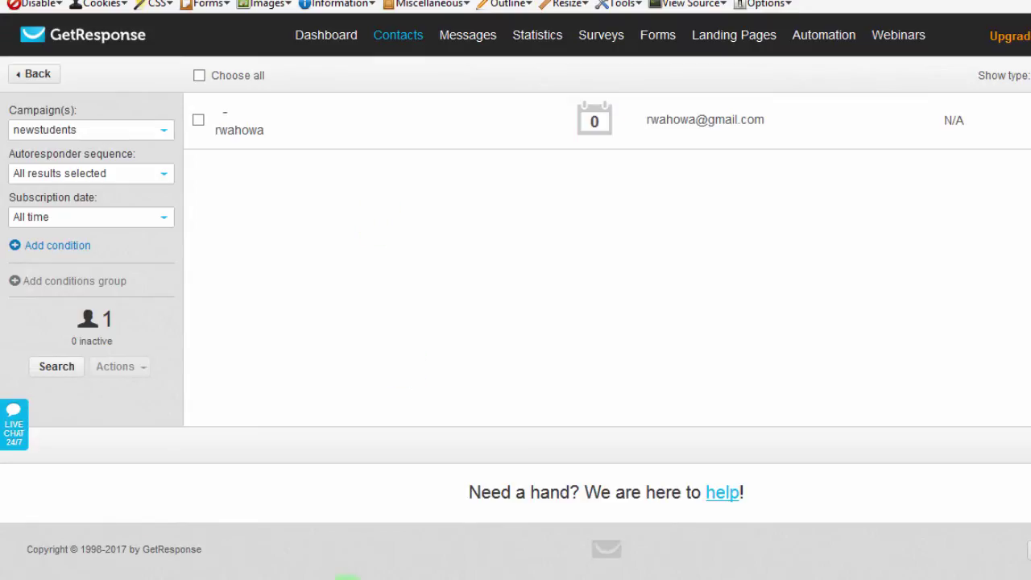
left_click(262, 575)
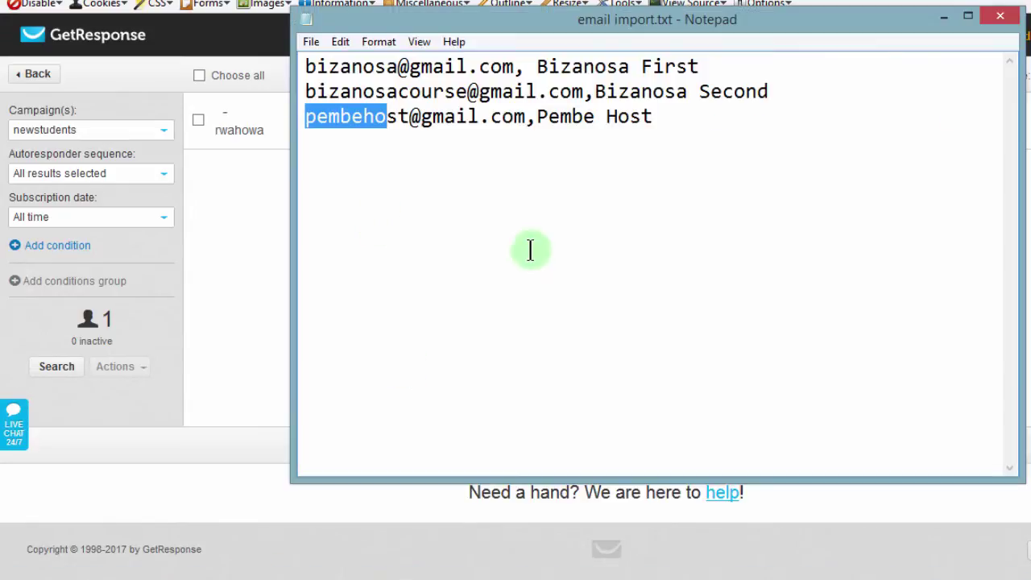
left_click(276, 251)
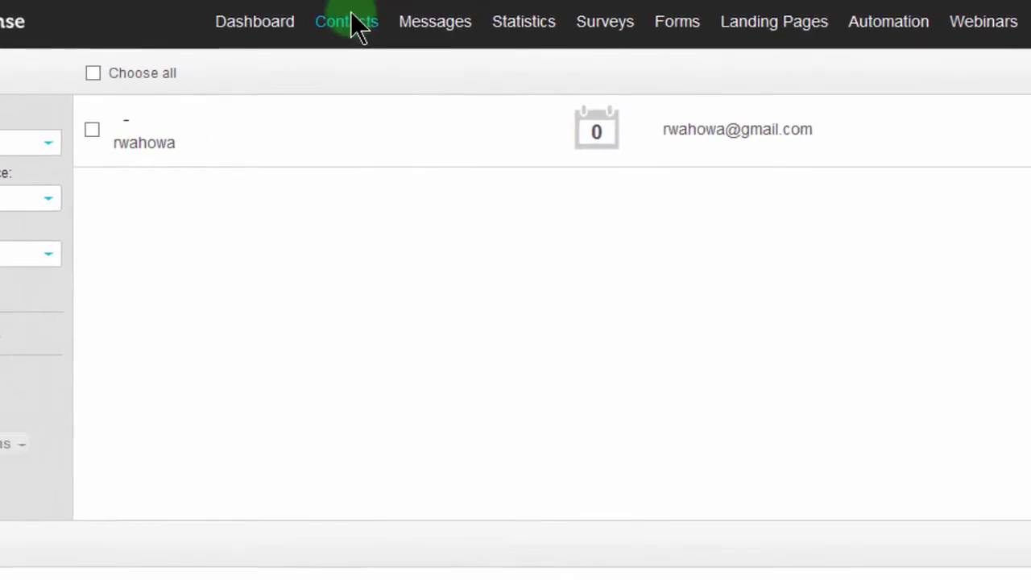
left_click(428, 20)
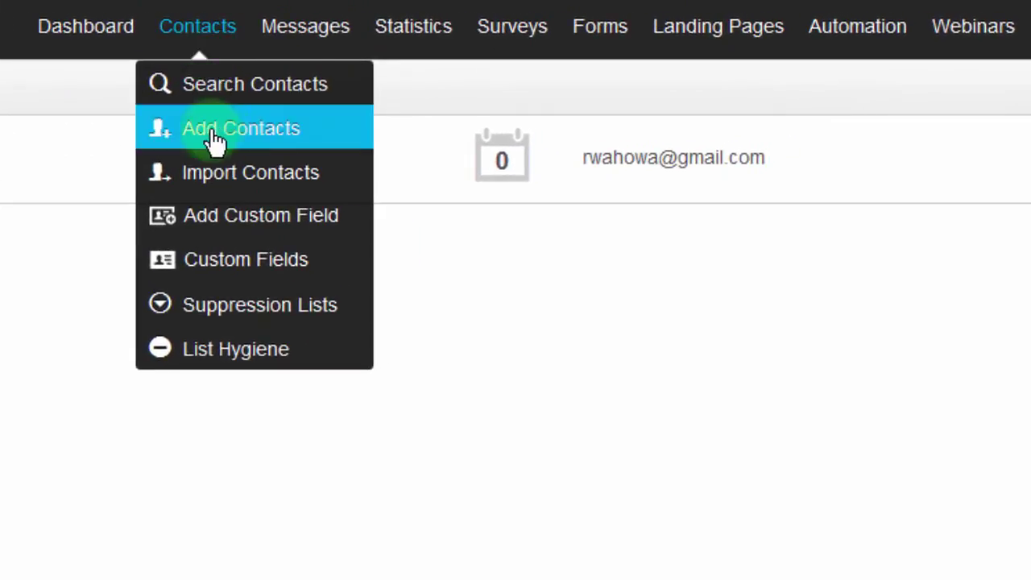
left_click(228, 172)
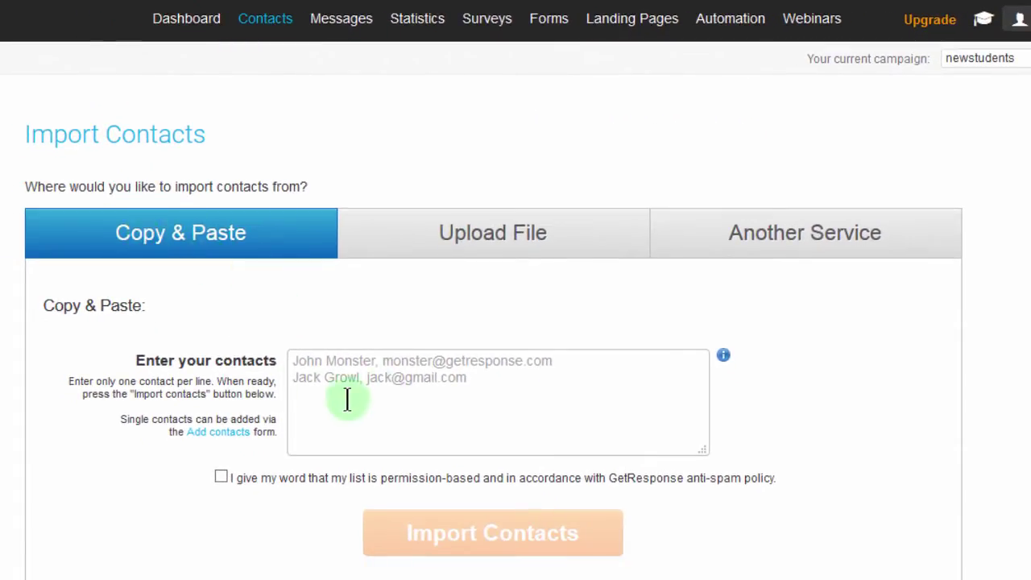
left_click(318, 394)
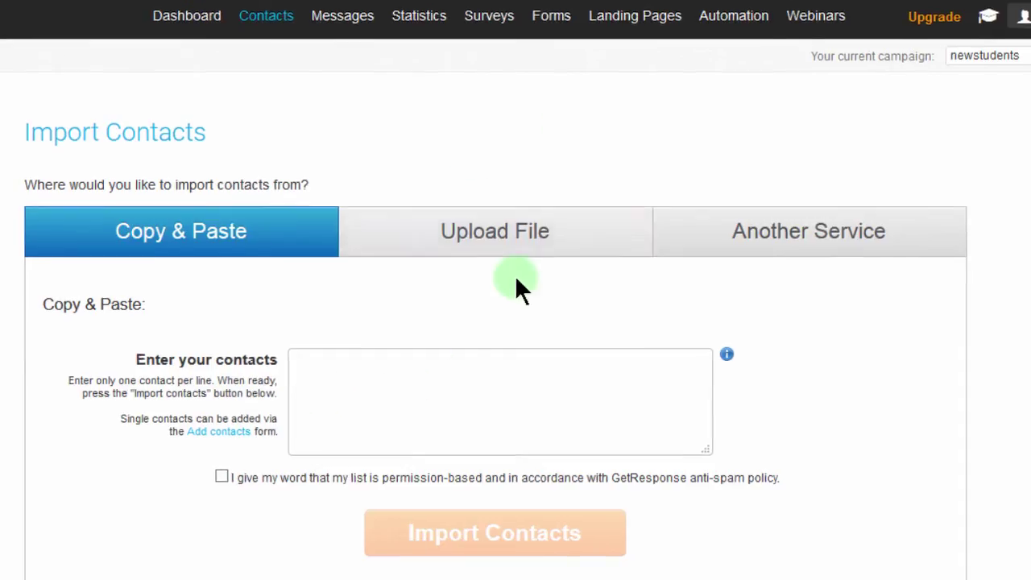
- Select Upload File and review the accepted formats CSV, TXT, VCF, XLS, XLSX and ODS
left_click(490, 237)
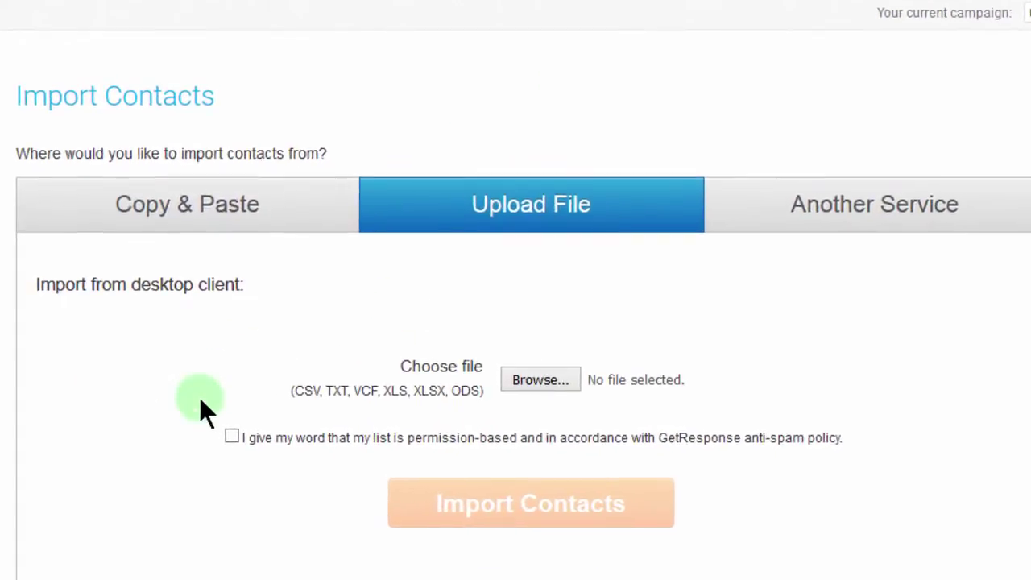
left_click(307, 383)
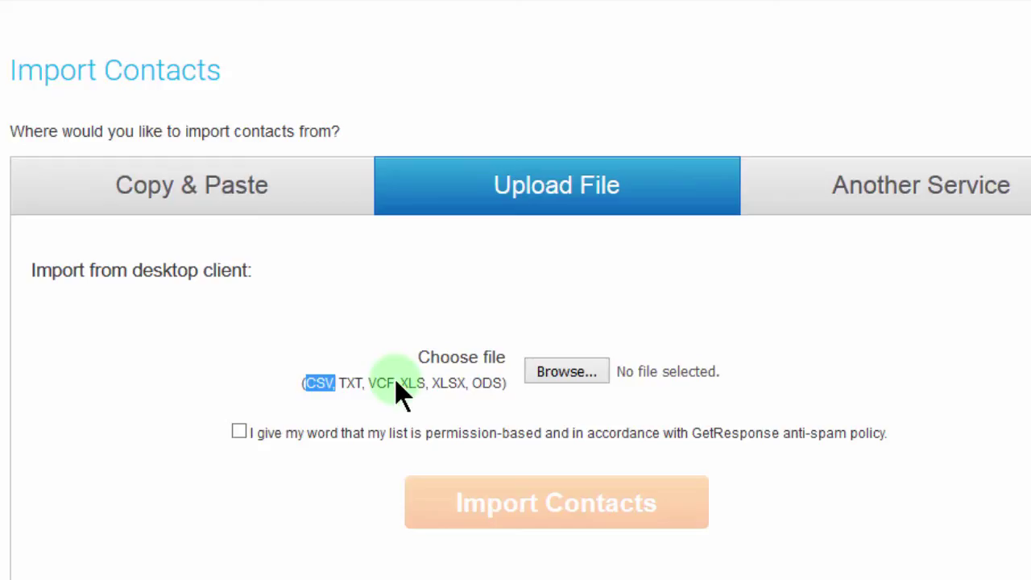
left_click_drag(401, 382, 469, 384)
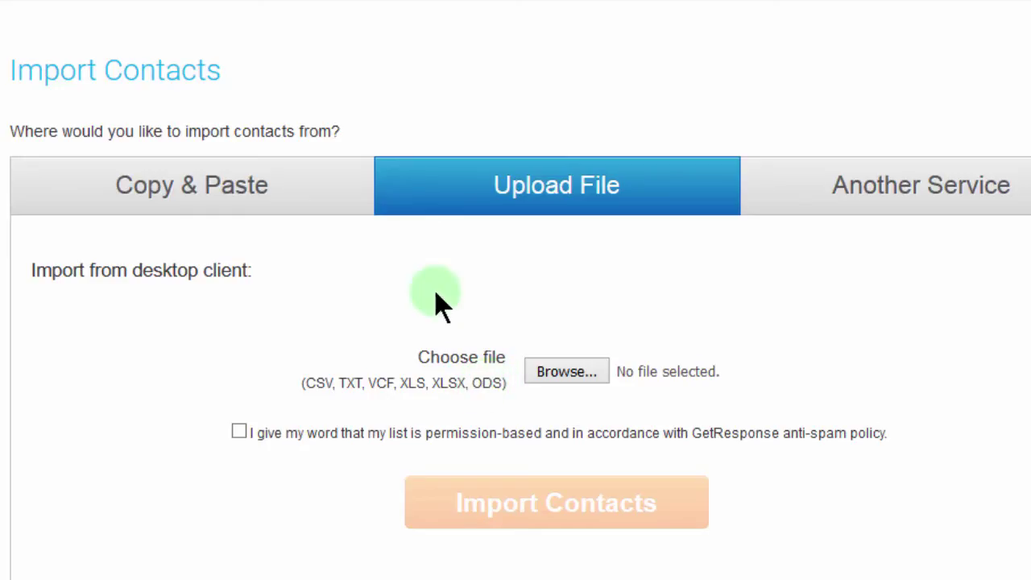
- Browse for email import.txt and choose it as the file to upload
left_click(569, 371)
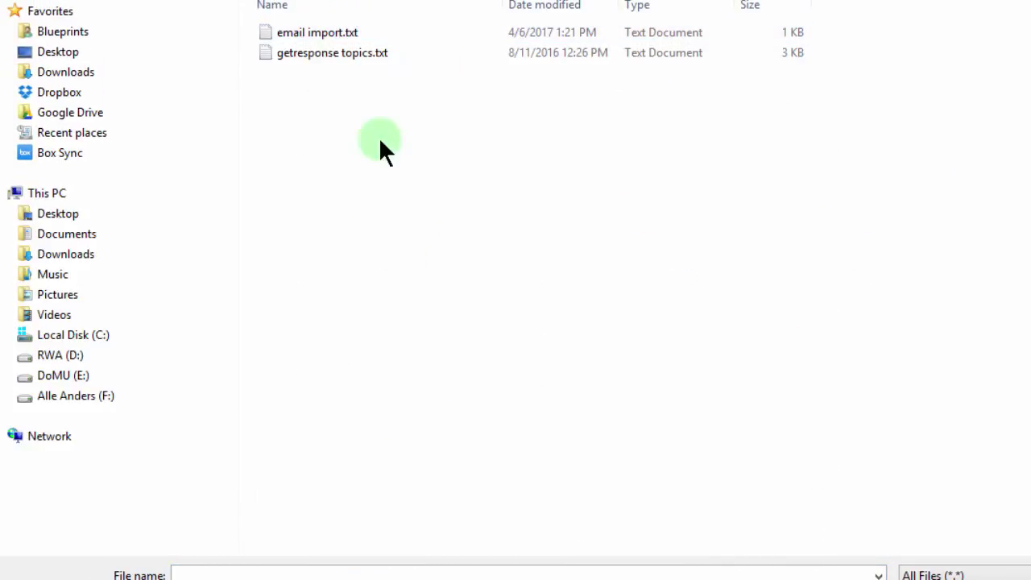
left_click(310, 57)
left_click(305, 35)
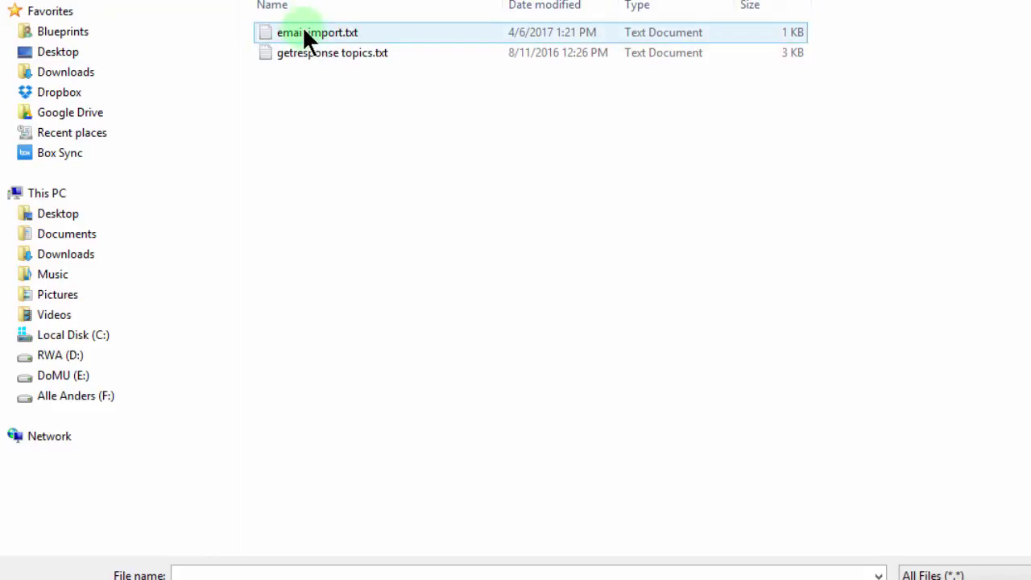
double_click(315, 32)
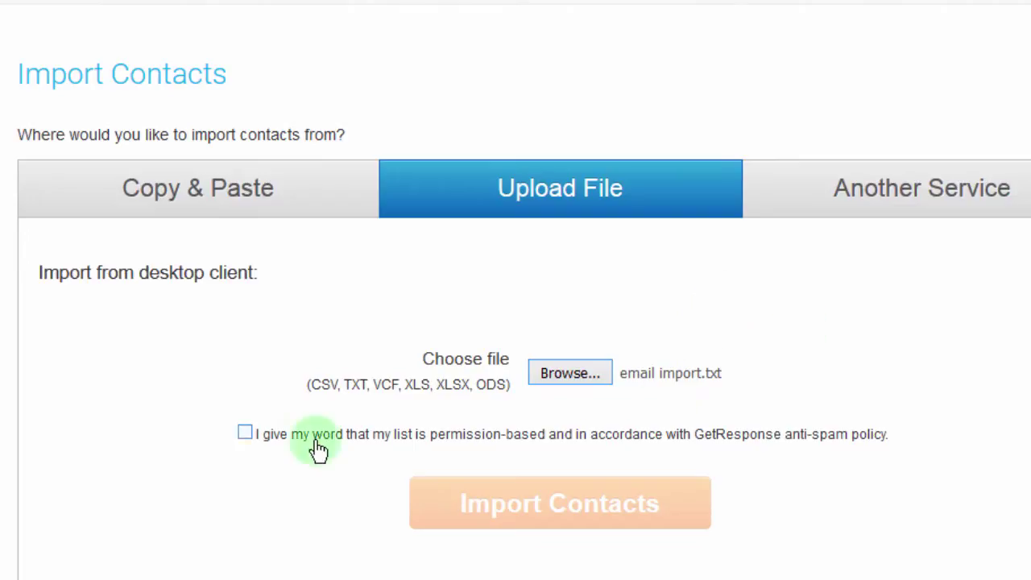
- Confirm the list is permission-based and import the uploaded file's contacts
left_click(246, 434)
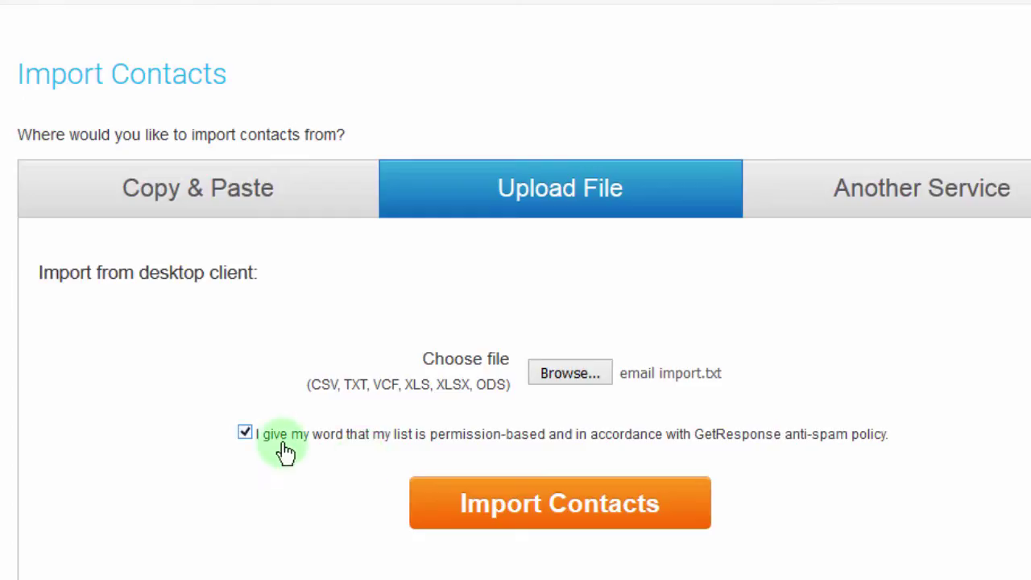
left_click(536, 508)
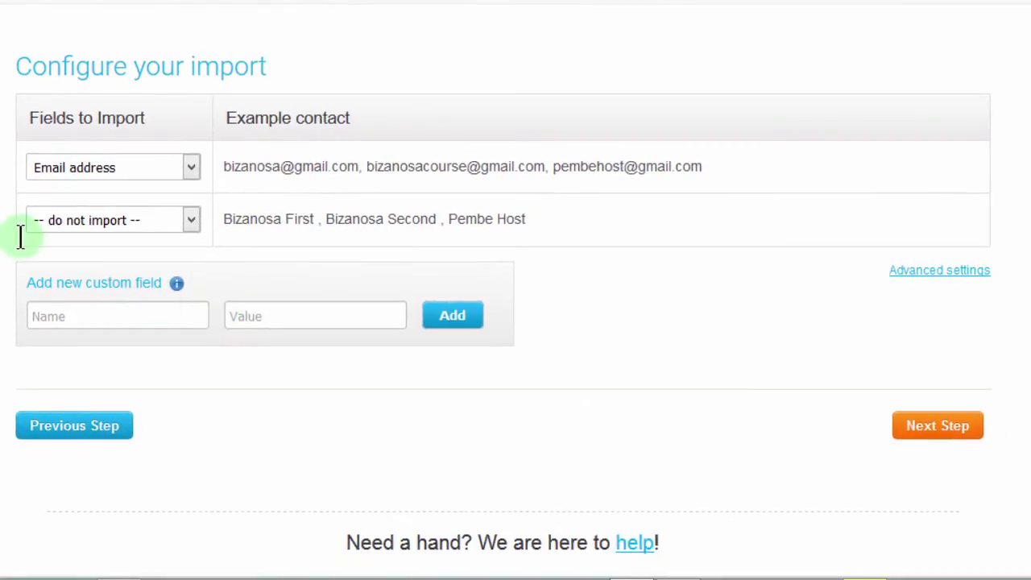
- Map the second column of contact names to the Name field
left_click(271, 211)
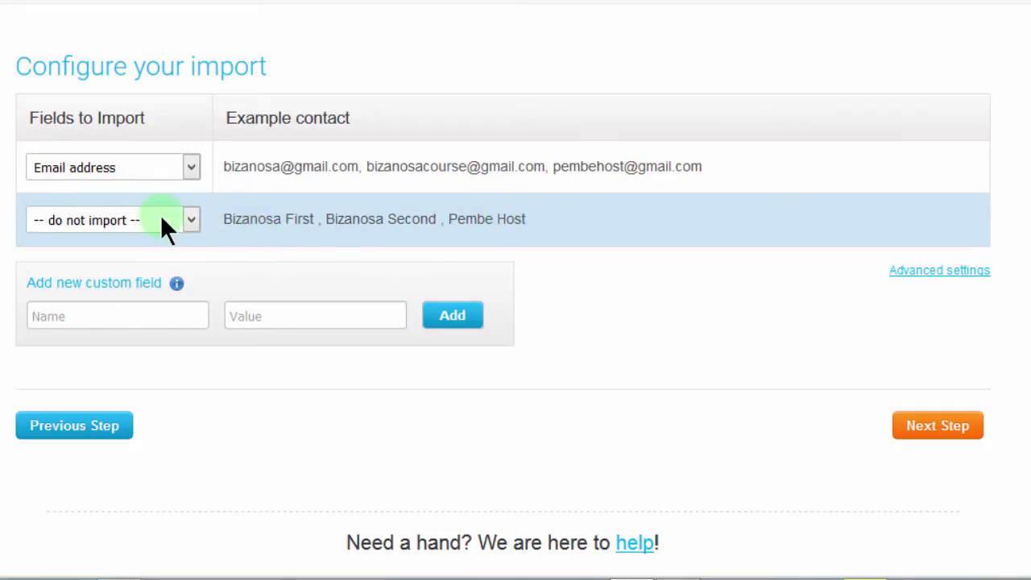
left_click(189, 220)
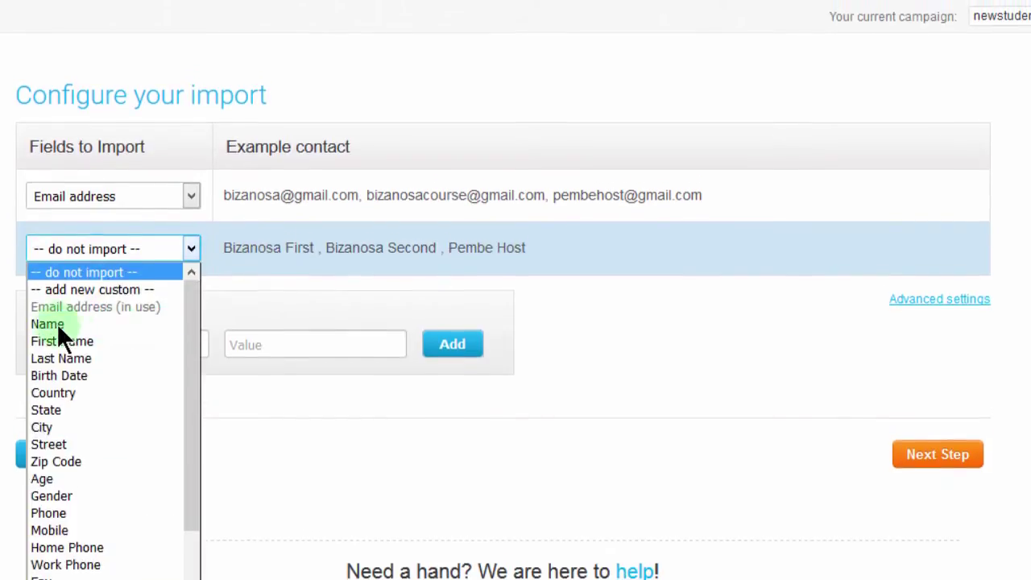
left_click(57, 326)
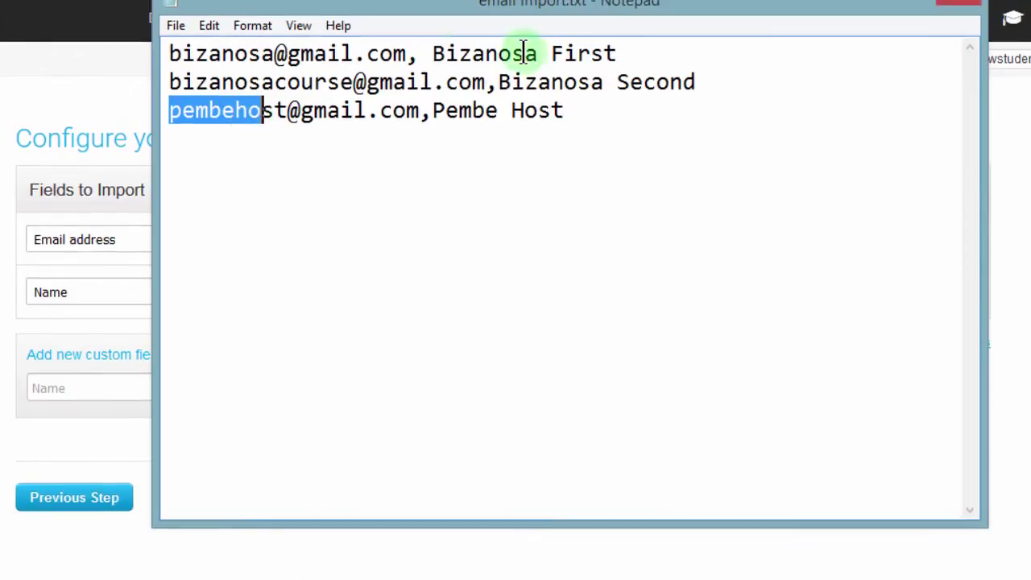
left_click(538, 66)
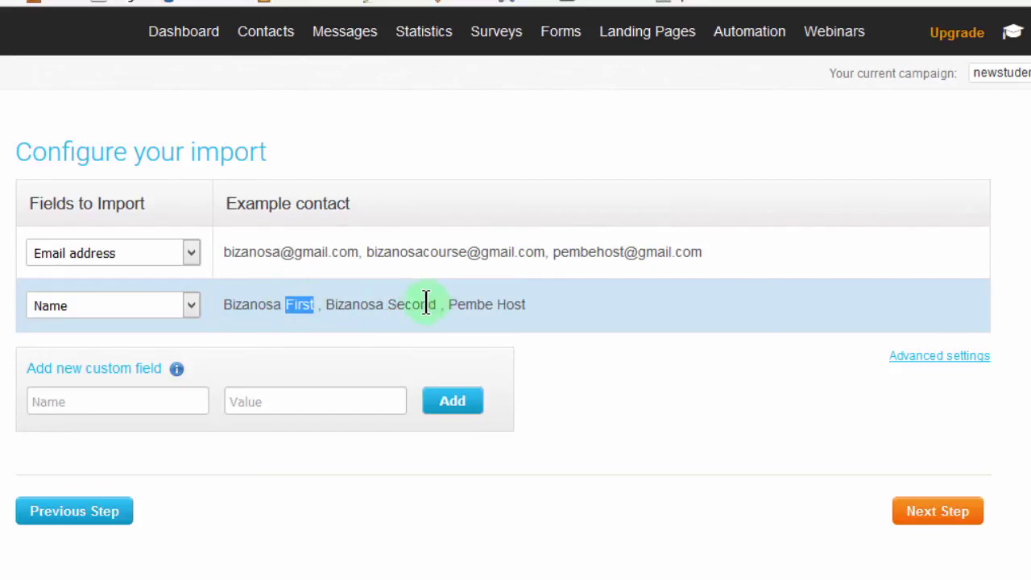
- Try mapping the names column to First Name, then to Last Name
left_click(191, 305)
left_click(77, 403)
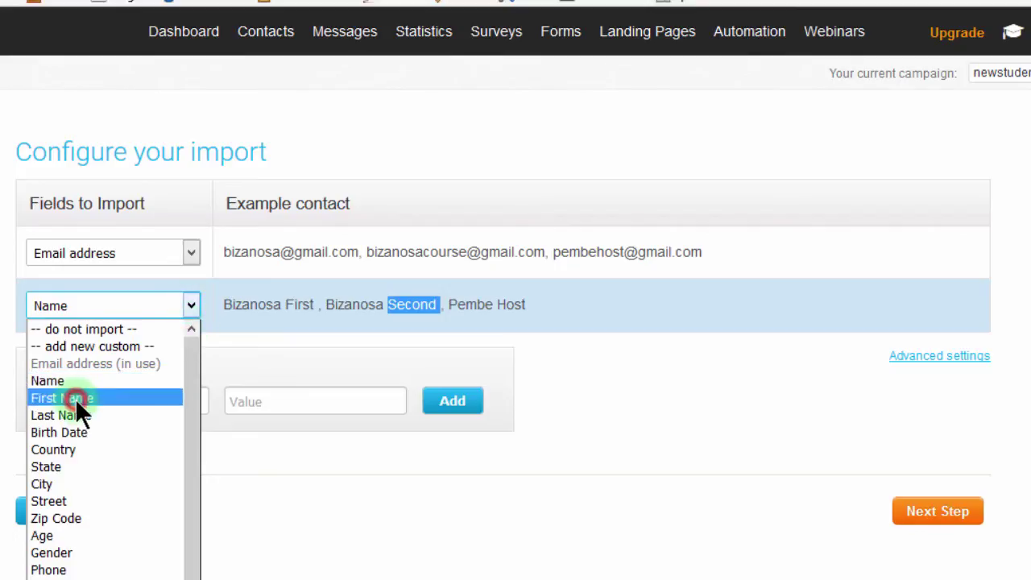
left_click(75, 399)
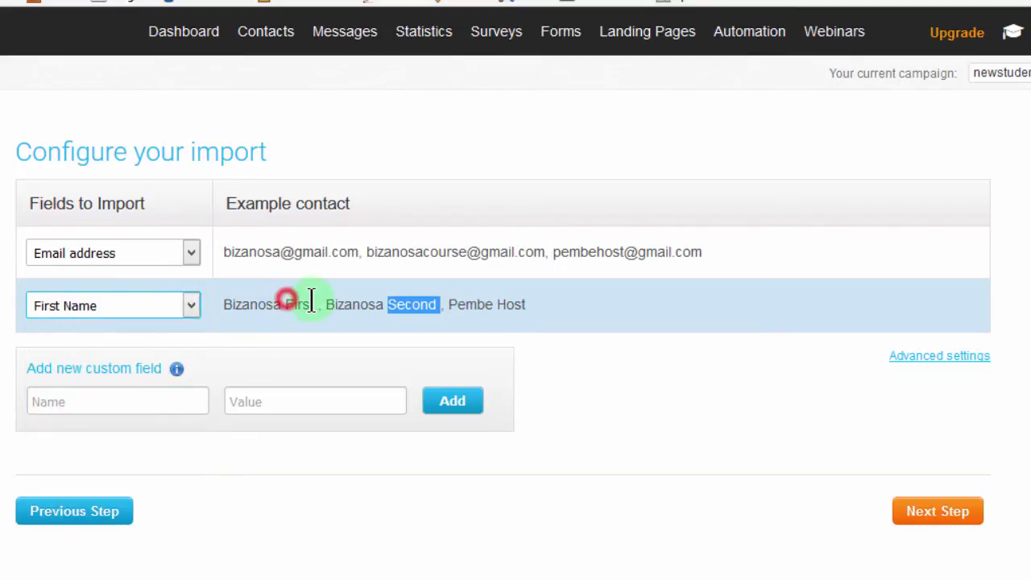
double_click(311, 304)
left_click(191, 307)
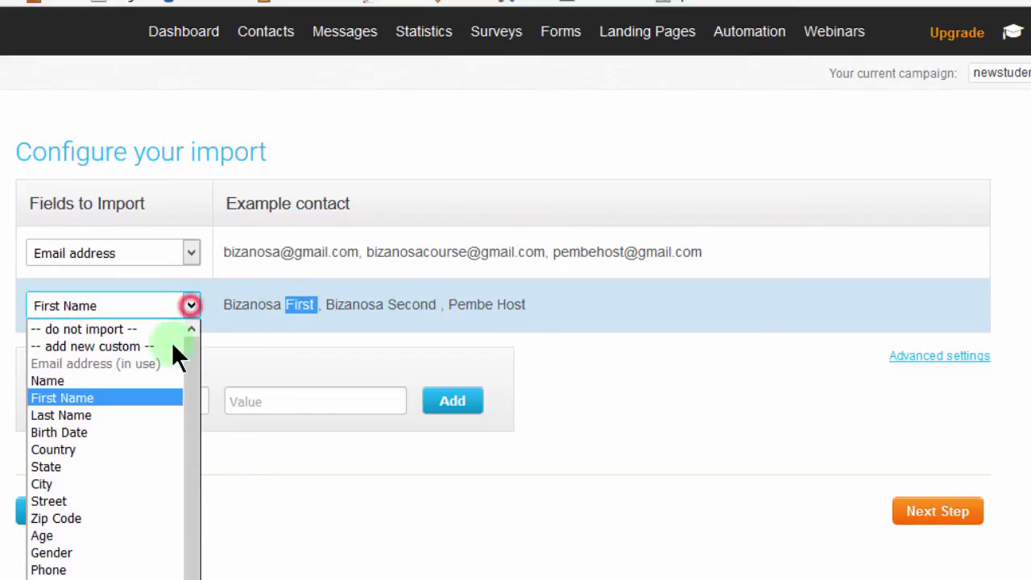
left_click(69, 415)
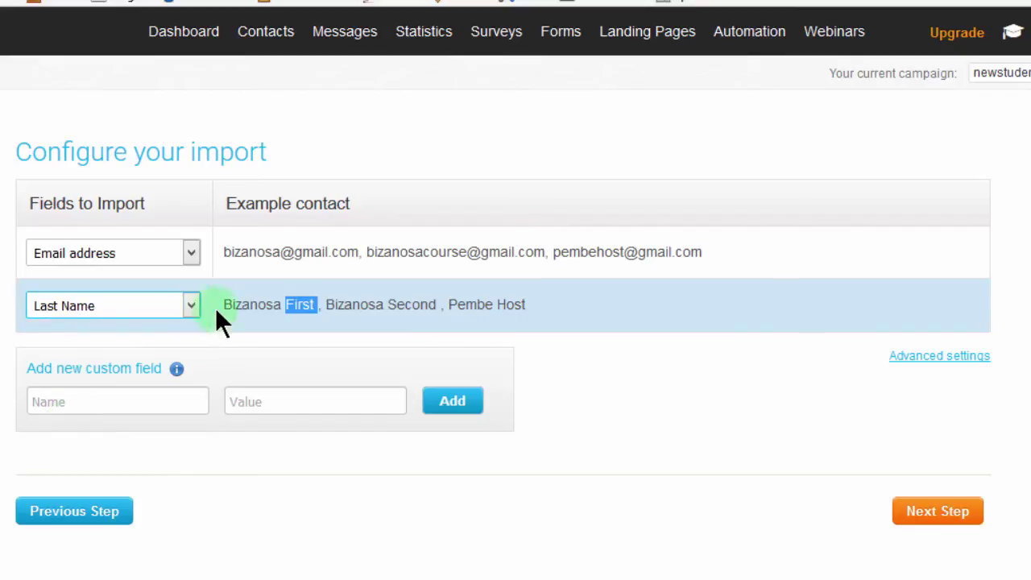
- Set the names column back to Name and look over the other field choices
left_click_drag(221, 304, 322, 303)
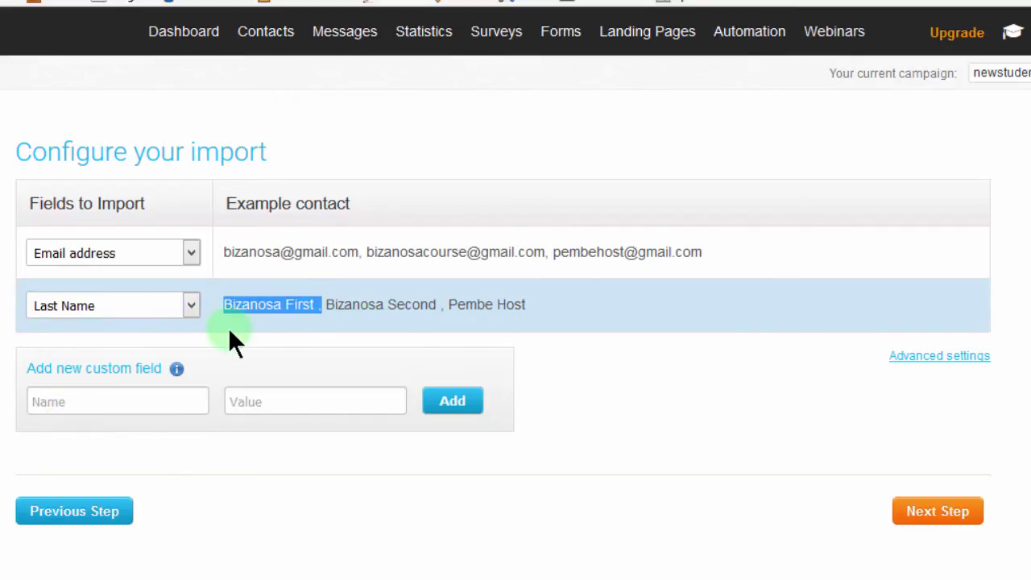
left_click(188, 306)
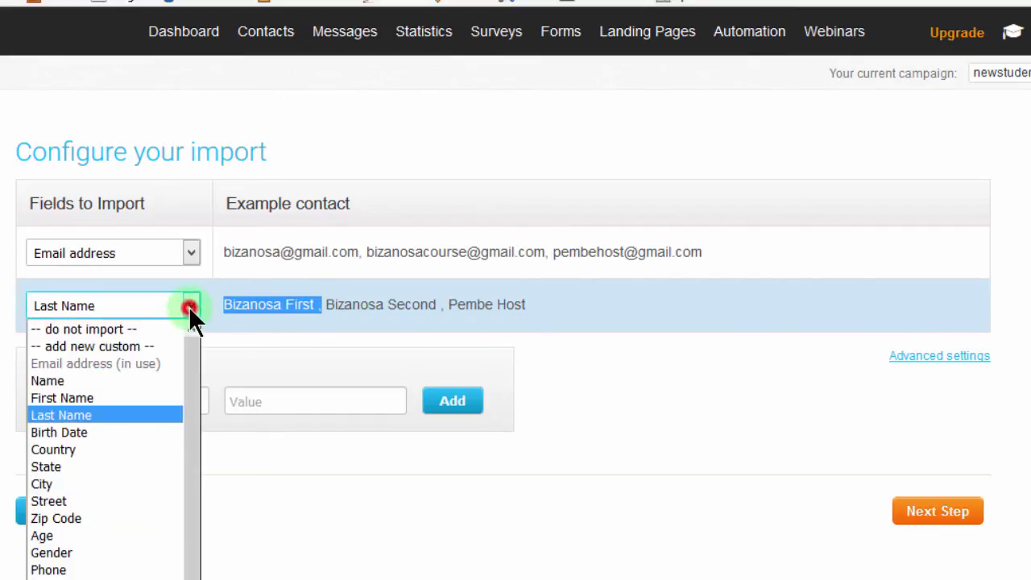
left_click(81, 377)
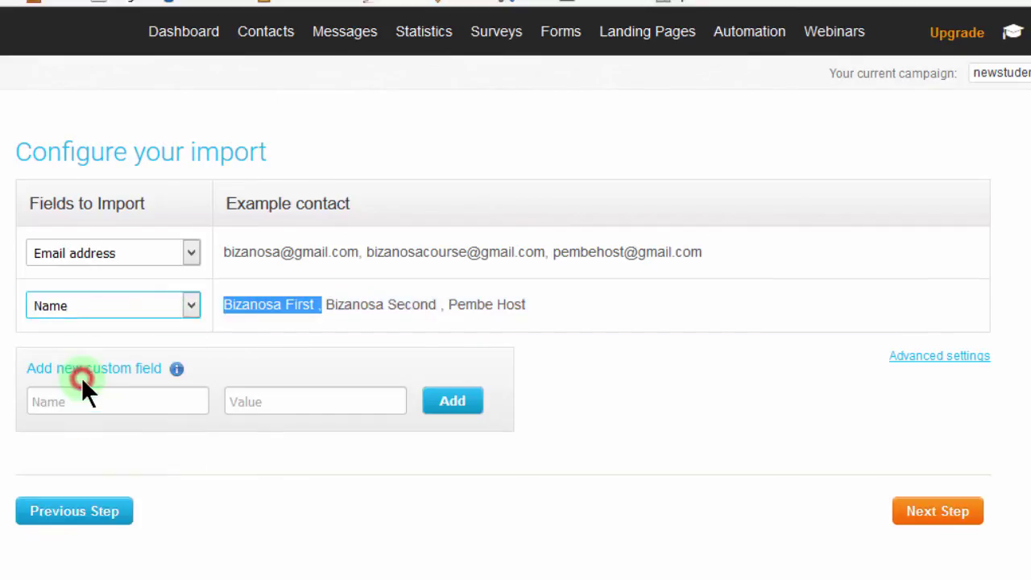
left_click(354, 330)
left_click(192, 299)
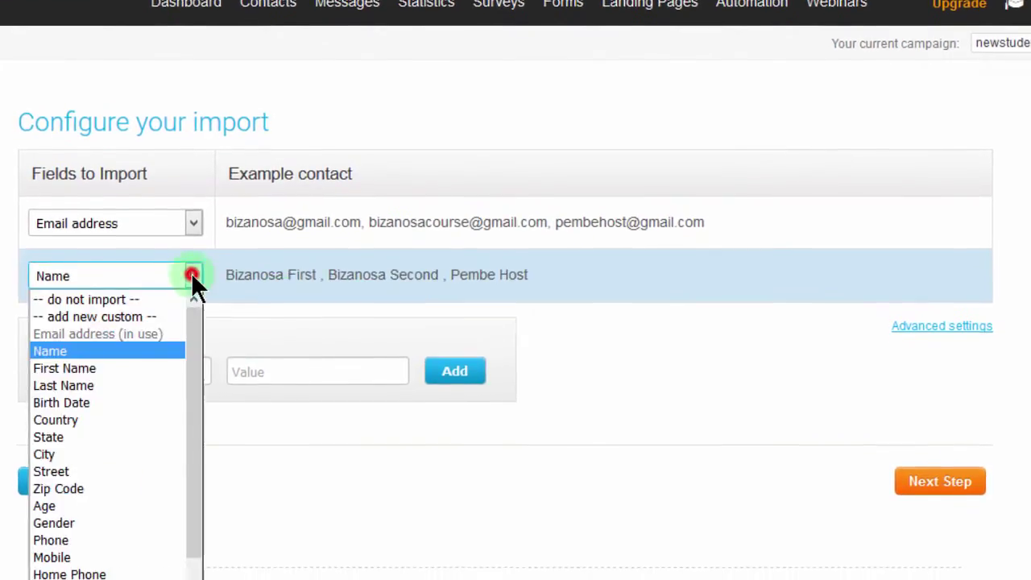
scroll(70, 295, "down", 1)
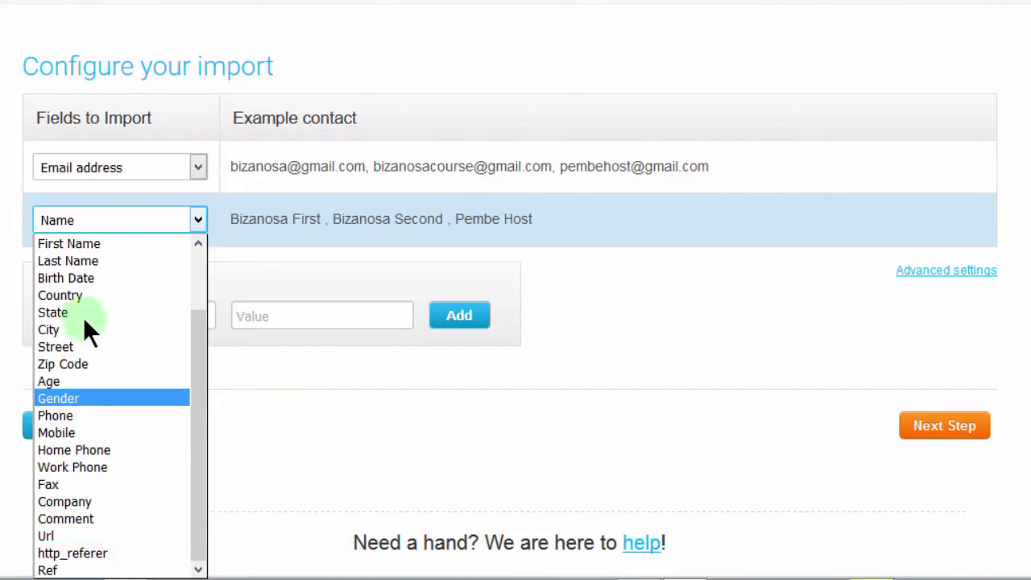
left_click(269, 393)
left_click(150, 311)
type("Titl")
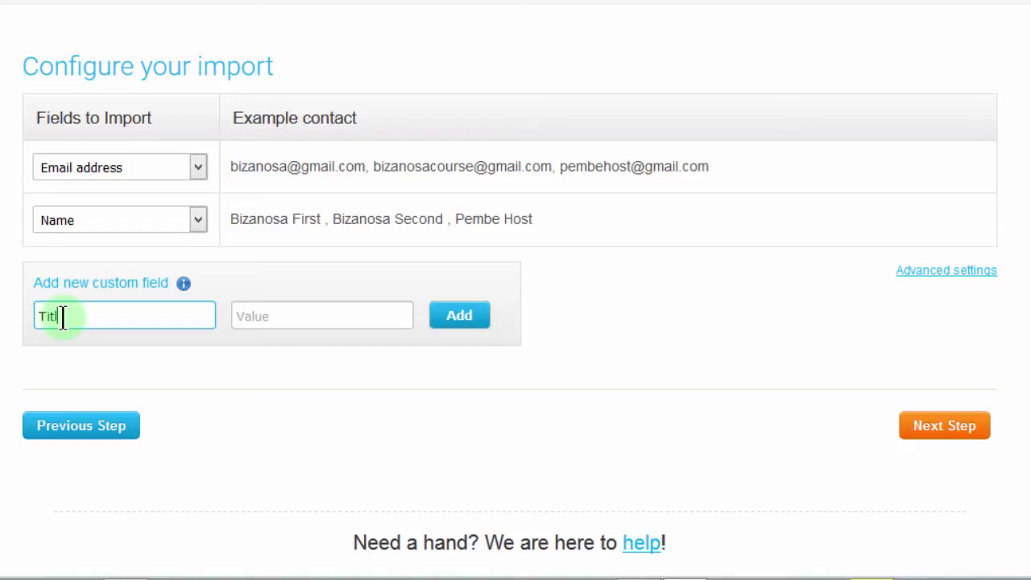
type("e")
left_click(262, 315)
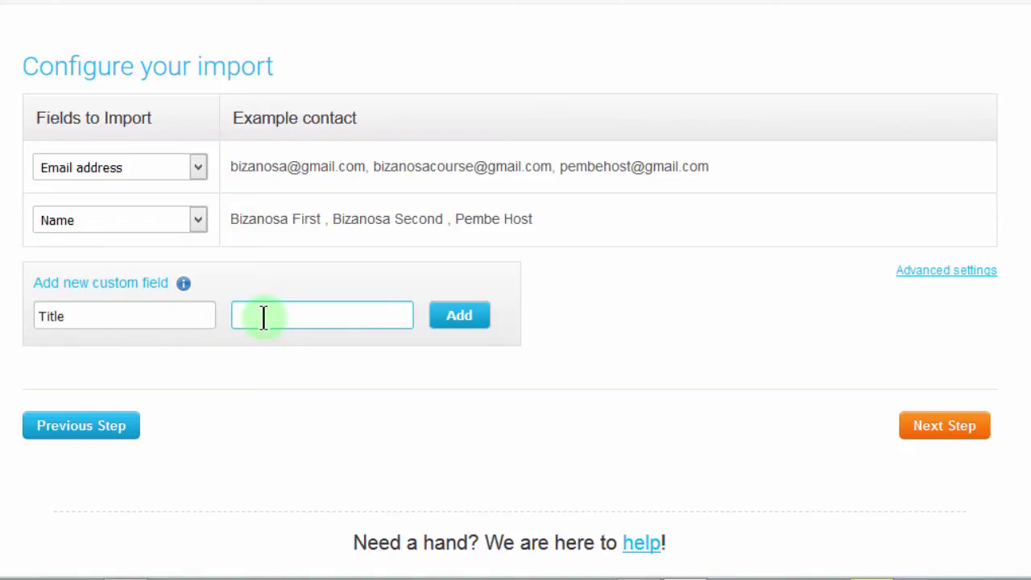
type("title")
left_click(459, 321)
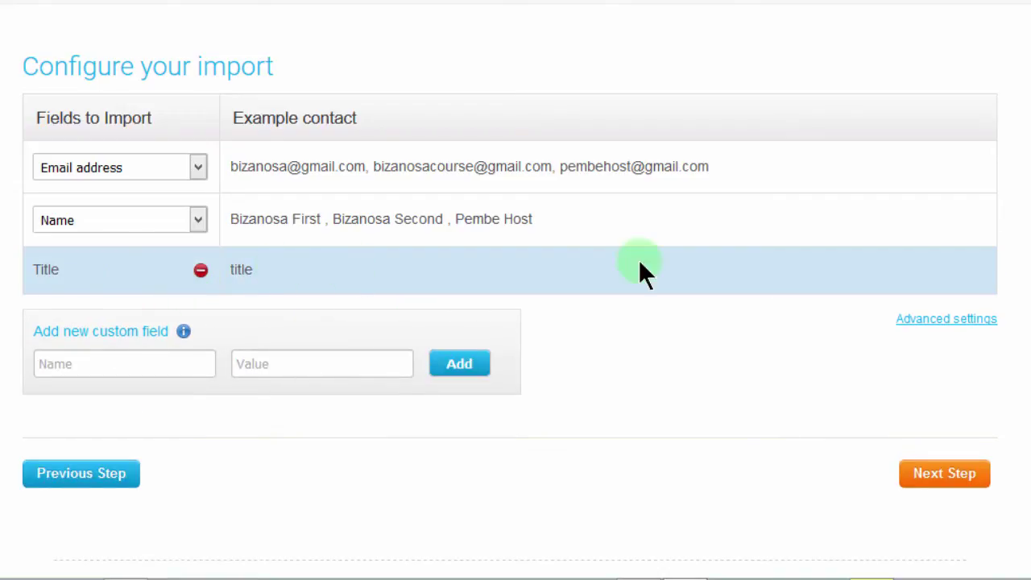
left_click(200, 273)
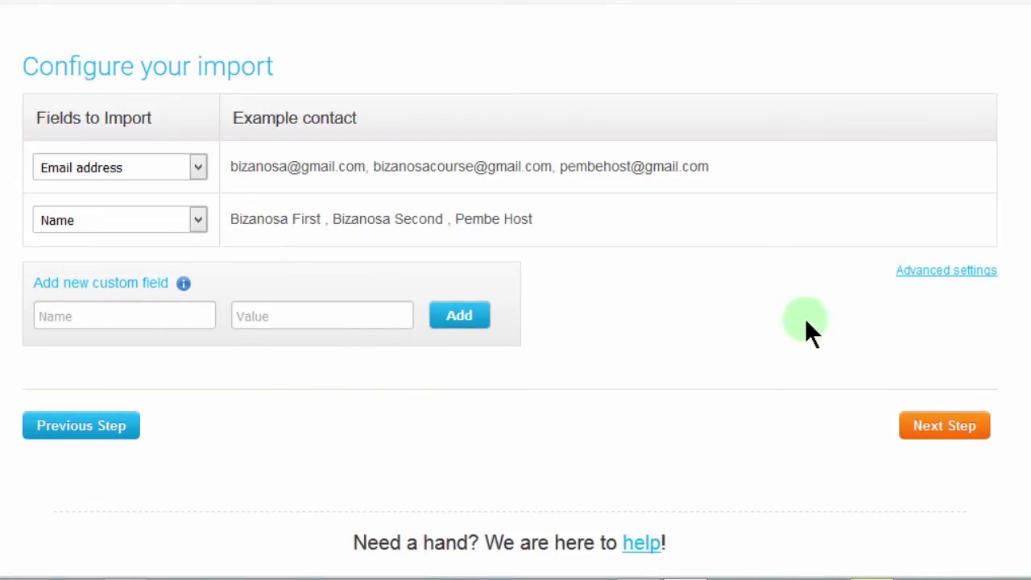
- Show Advanced settings and view the Contacts separator options, keeping Comma selected
left_click(943, 272)
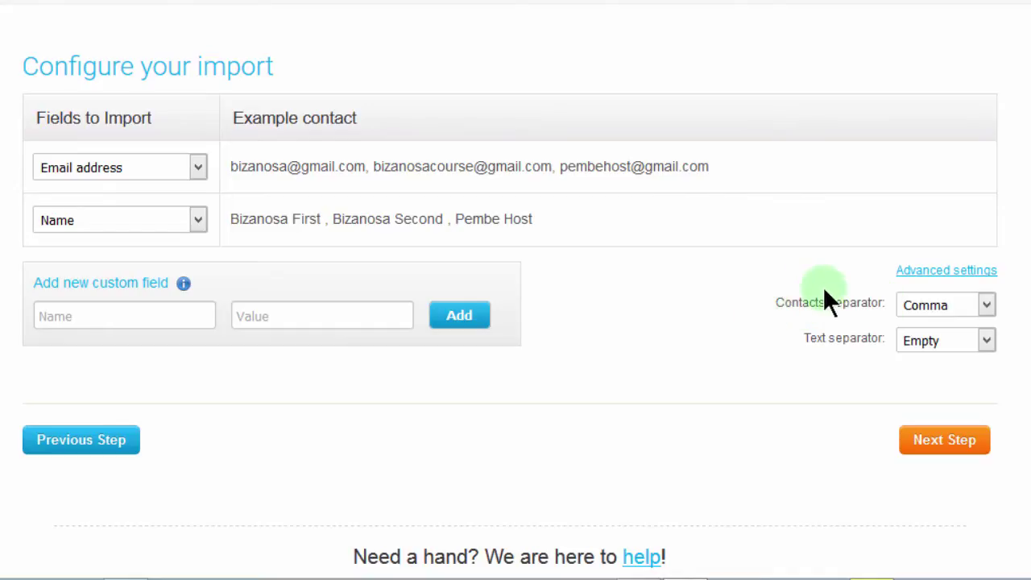
left_click(984, 306)
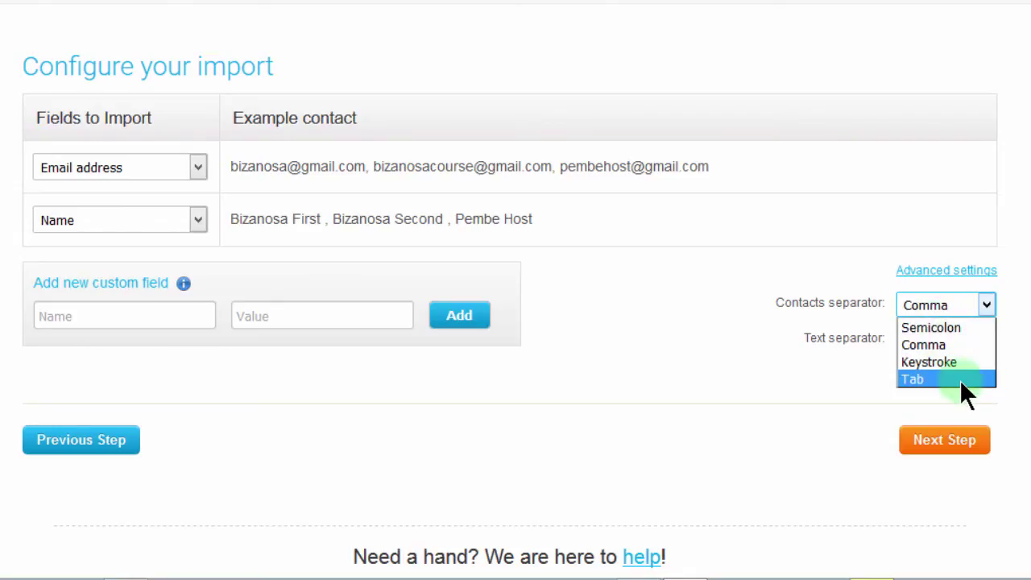
left_click(930, 344)
left_click(986, 305)
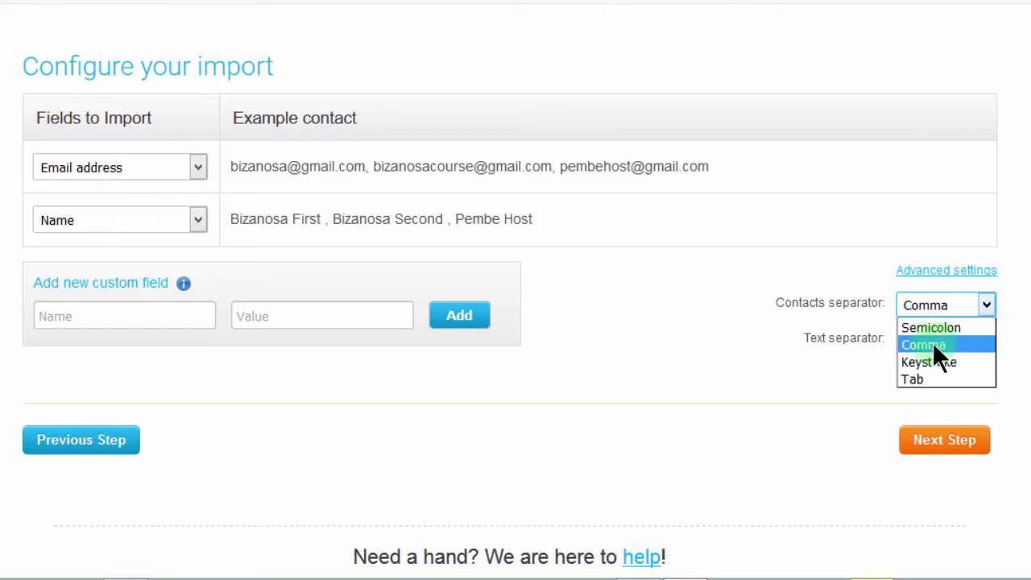
left_click(984, 305)
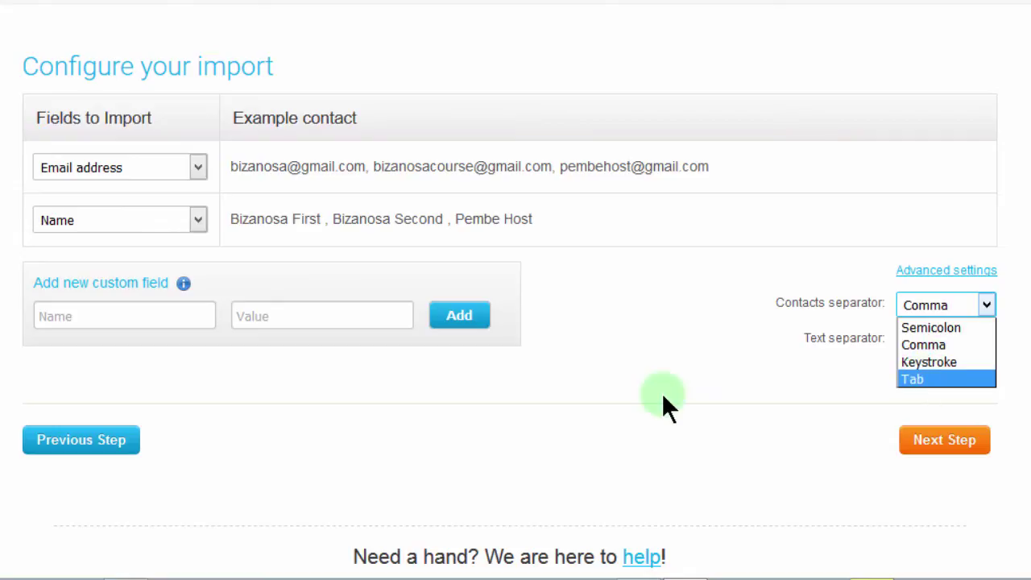
- Replace both commas on line 1 of email import.txt with semicolons, then return to the browser
left_click(121, 564)
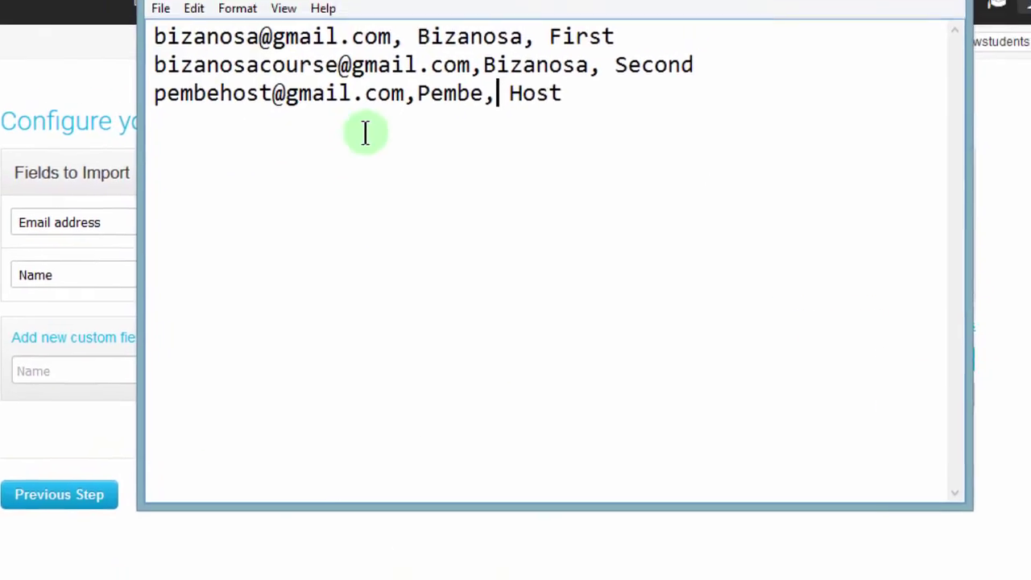
left_click(375, 84)
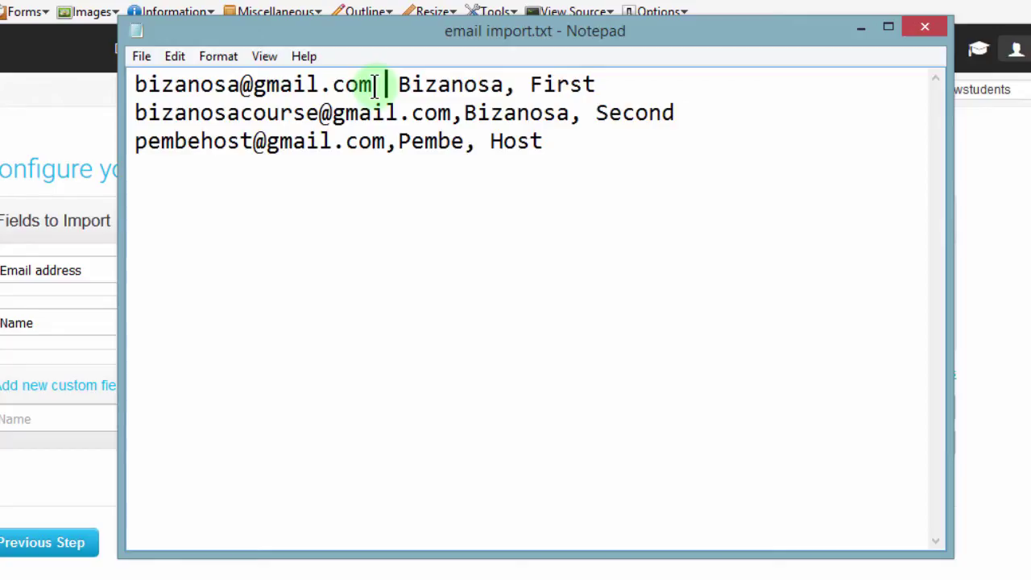
key("shift+Right")
type(";")
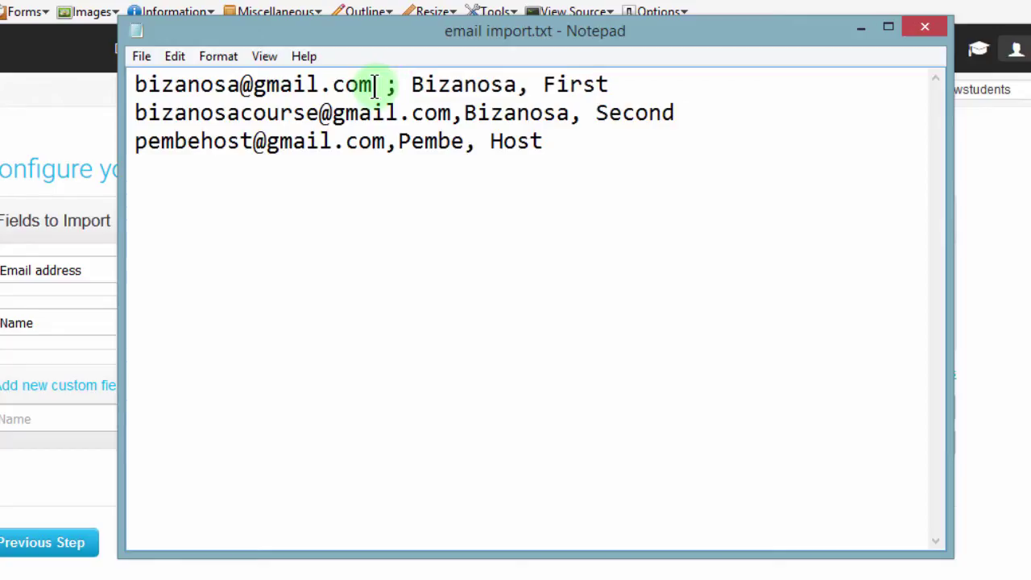
left_click(521, 84)
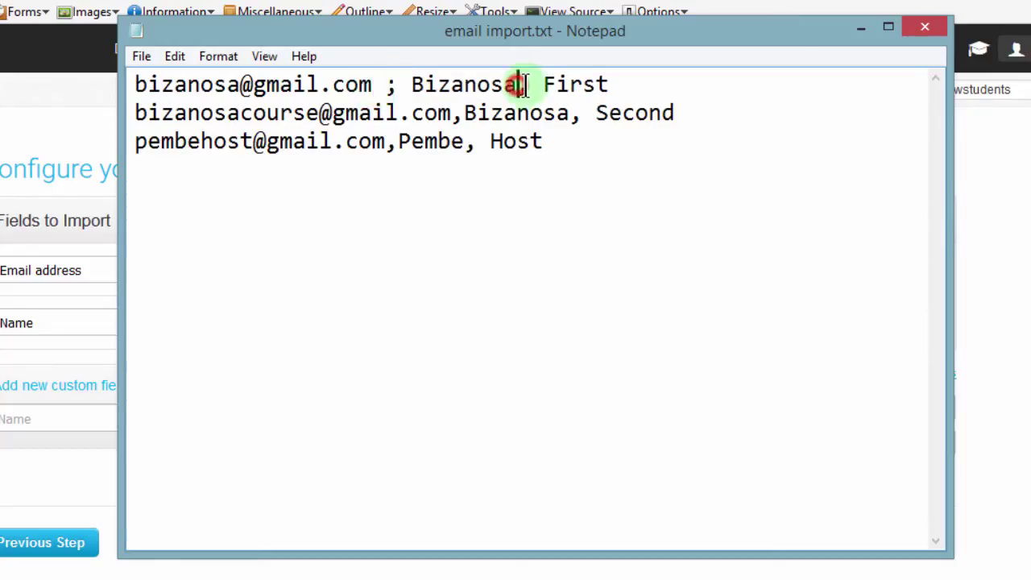
type(";")
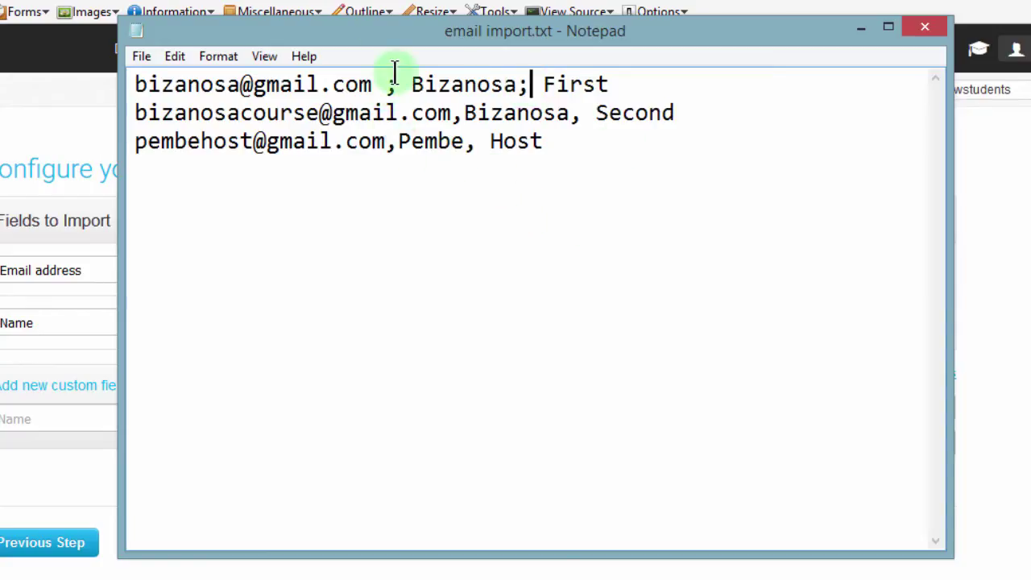
key("alt+Tab")
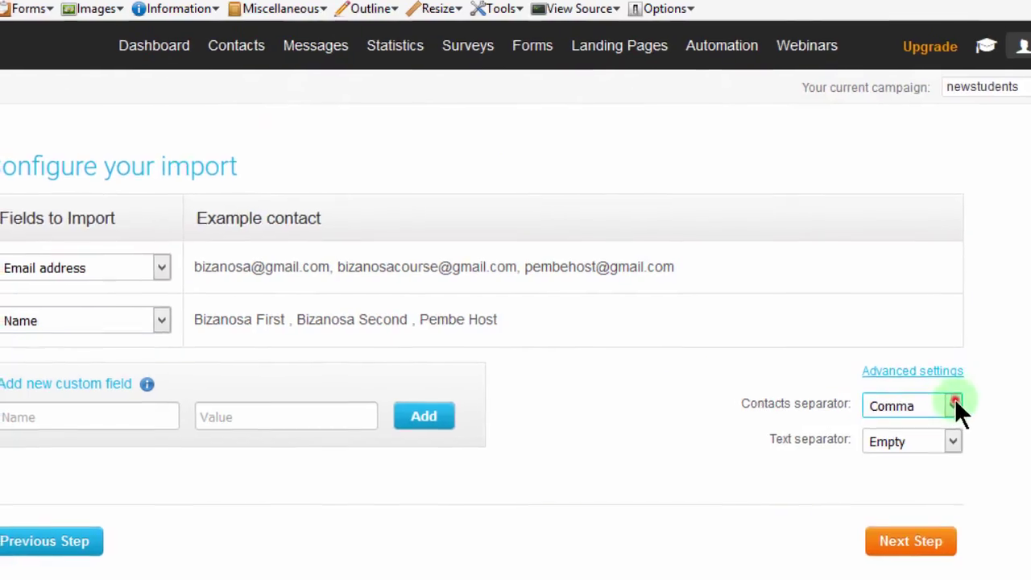
- Keep Comma as the contacts separator and move on to Import Settings with newstudents chosen
left_click(944, 407)
left_click(610, 403)
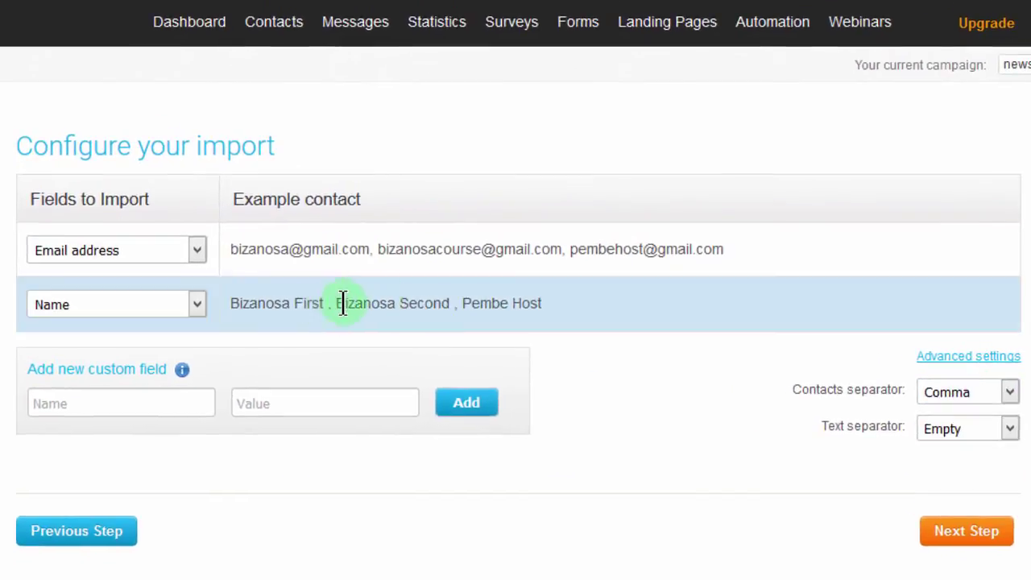
double_click(329, 303)
left_click(967, 356)
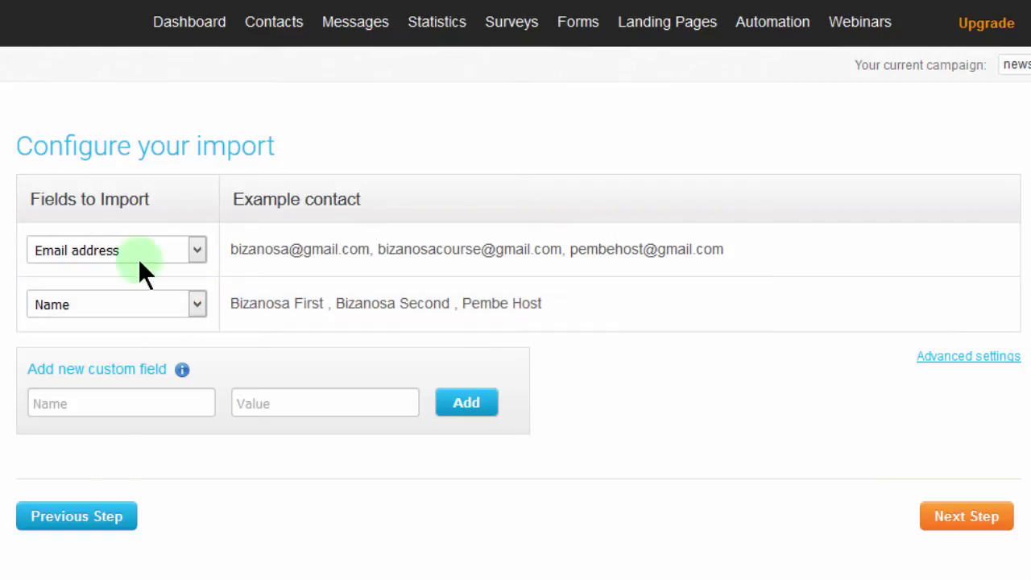
left_click(42, 408)
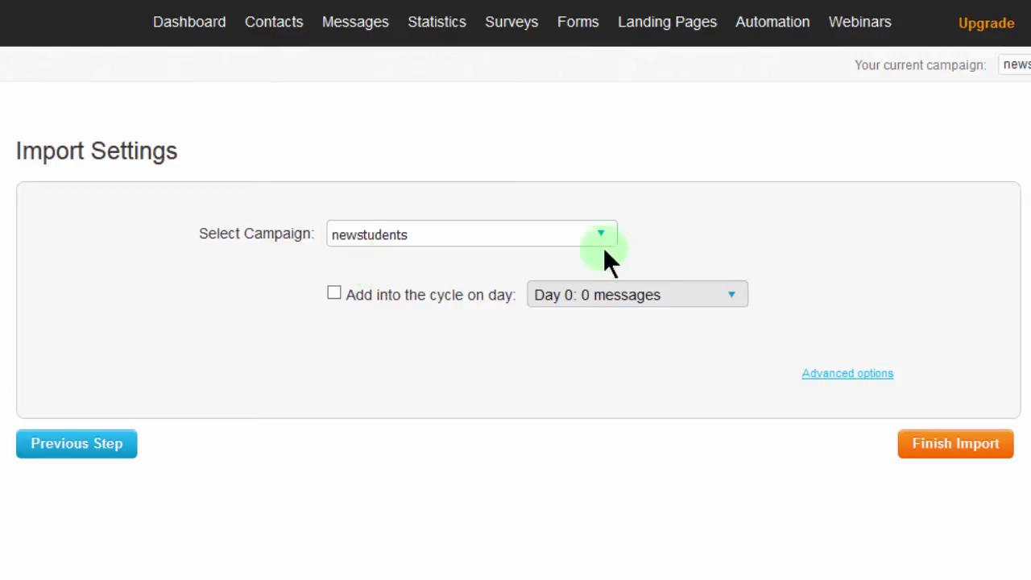
- Keep newstudents as the selected campaign and finish importing the 3 contacts
left_click(602, 235)
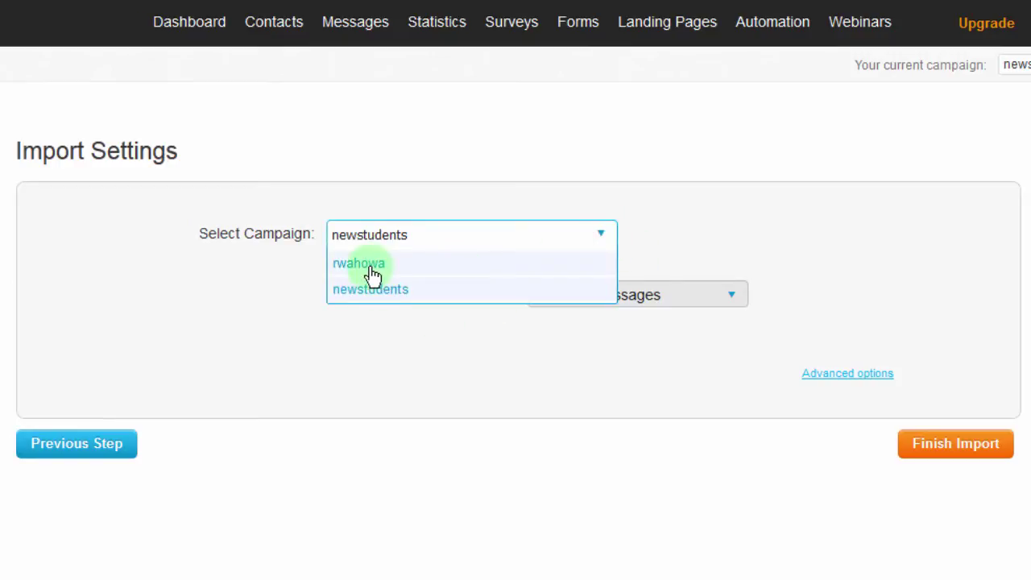
left_click(659, 224)
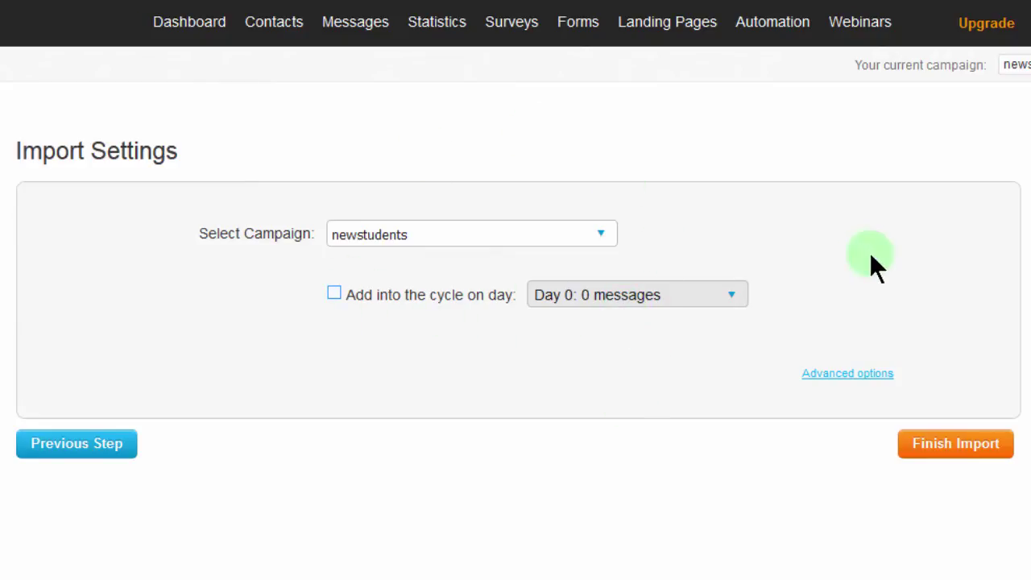
left_click(951, 448)
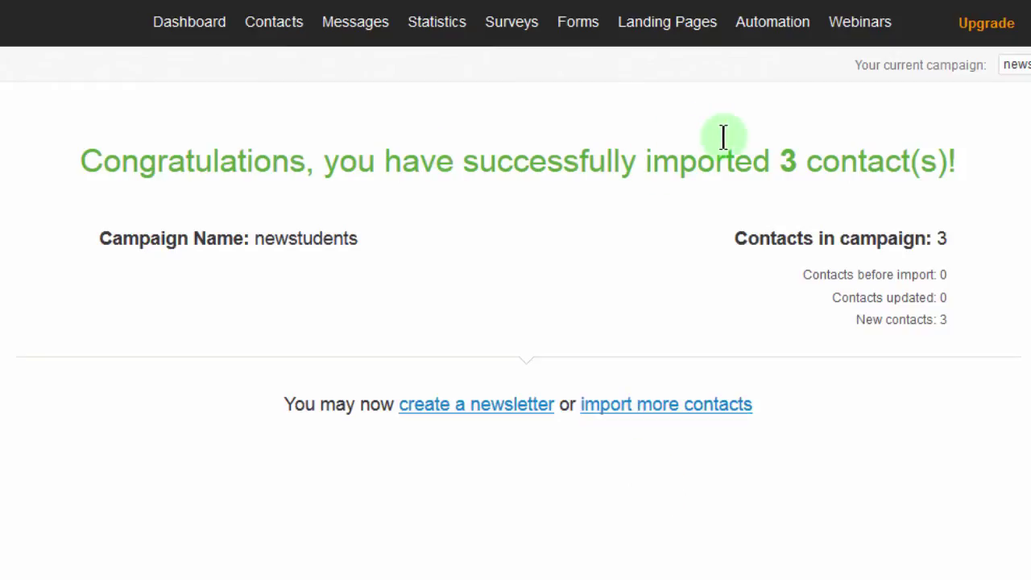
- From the 3-contact success page, open the contact options and choose to import more contacts
left_click(274, 28)
left_click(650, 412)
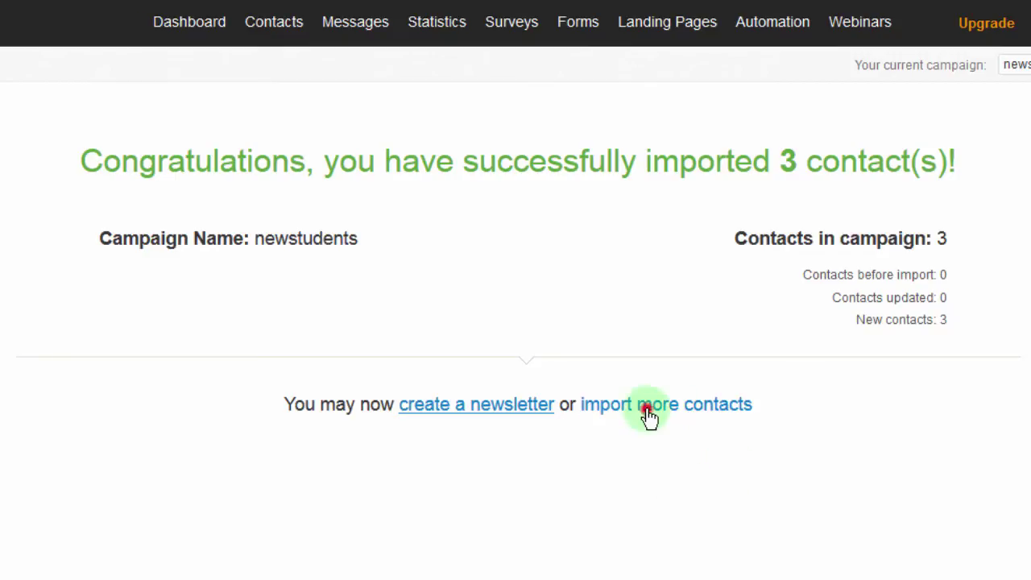
- Start another contact import and view the Another Service sources like Google Contacts and Salesforce
left_click(649, 415)
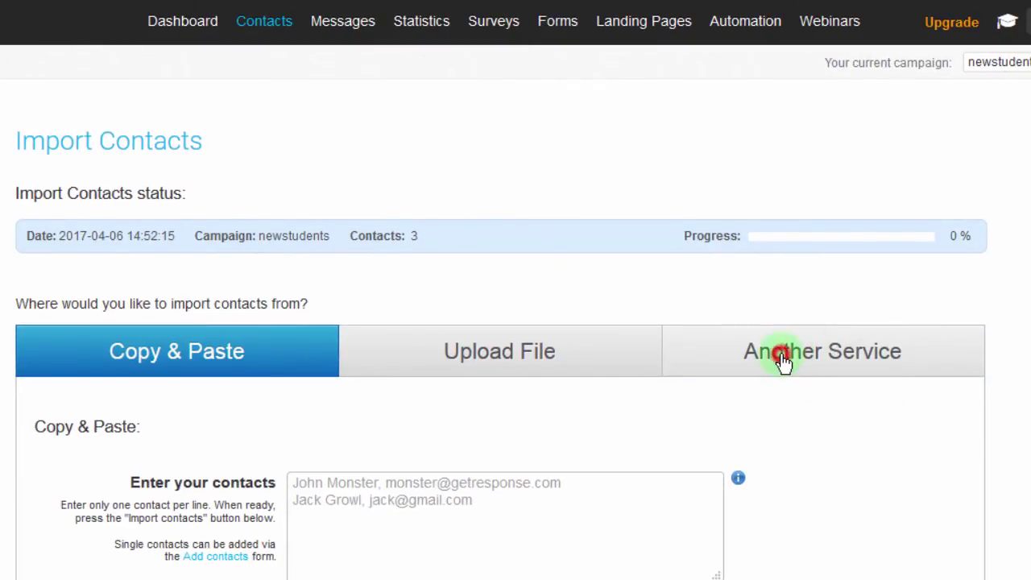
left_click(784, 362)
scroll(515, 322, "down", 2)
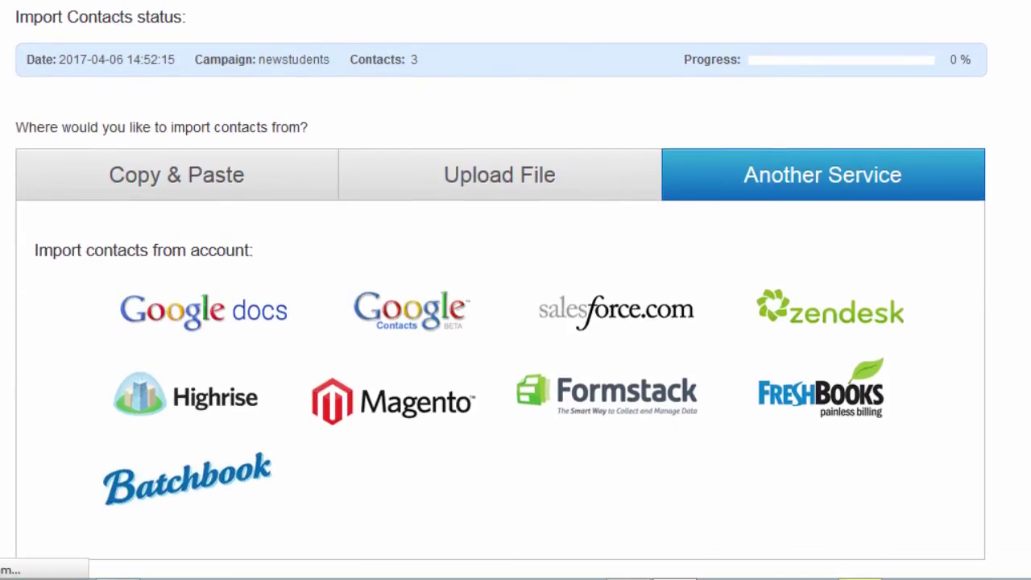
scroll(516, 323, "down", 1)
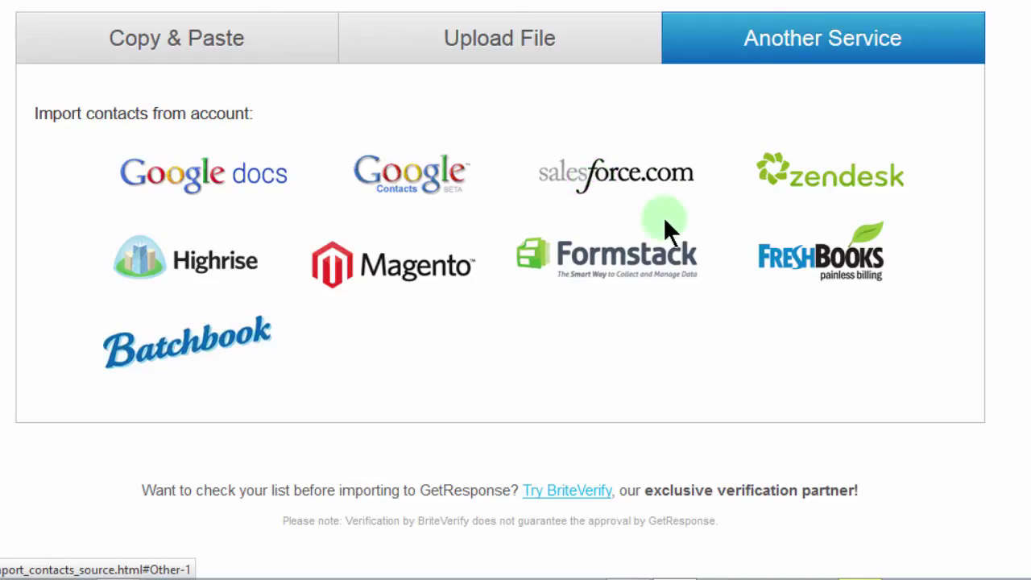
left_click(613, 179)
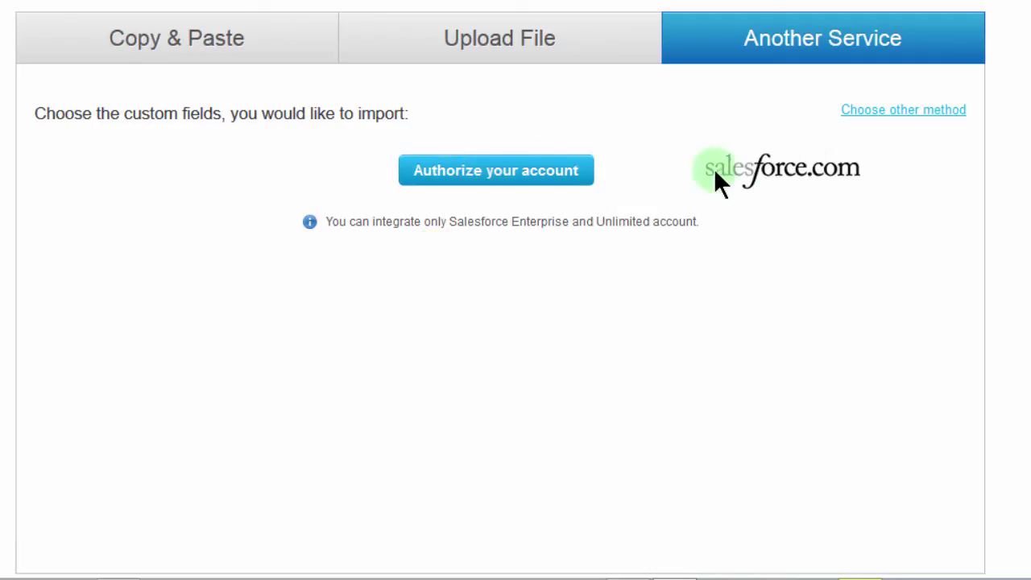
left_click(877, 111)
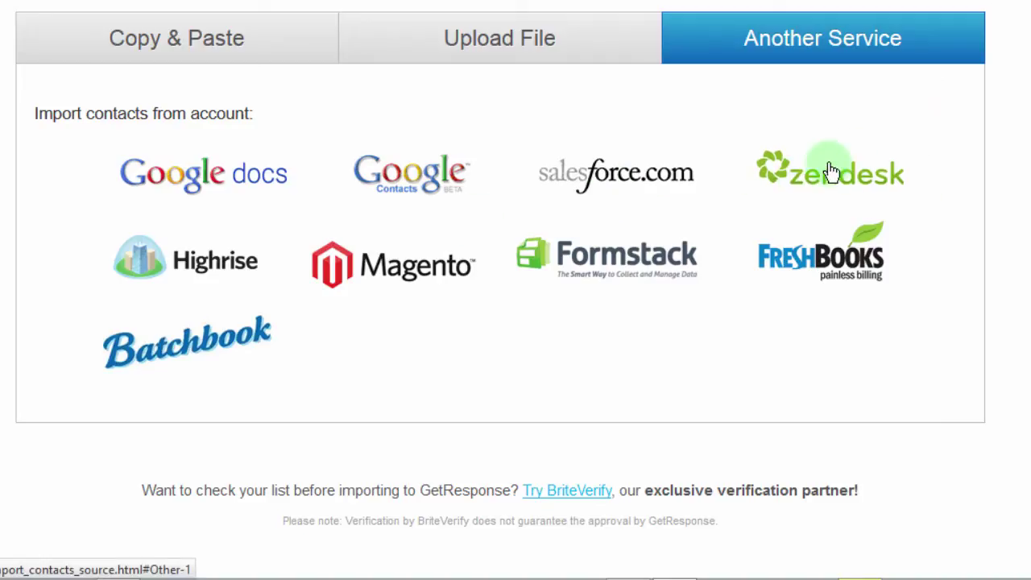
left_click(831, 172)
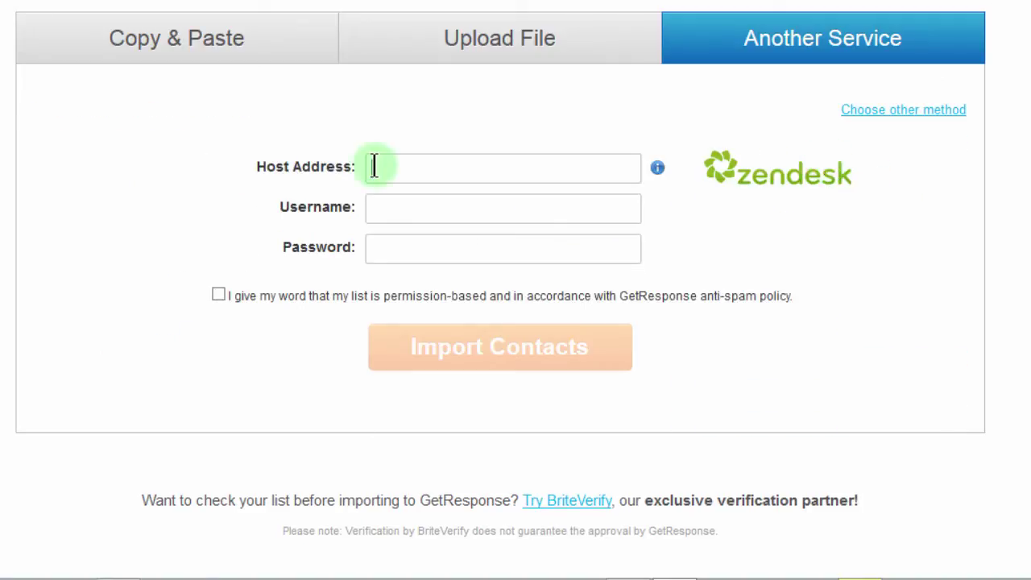
left_click(374, 165)
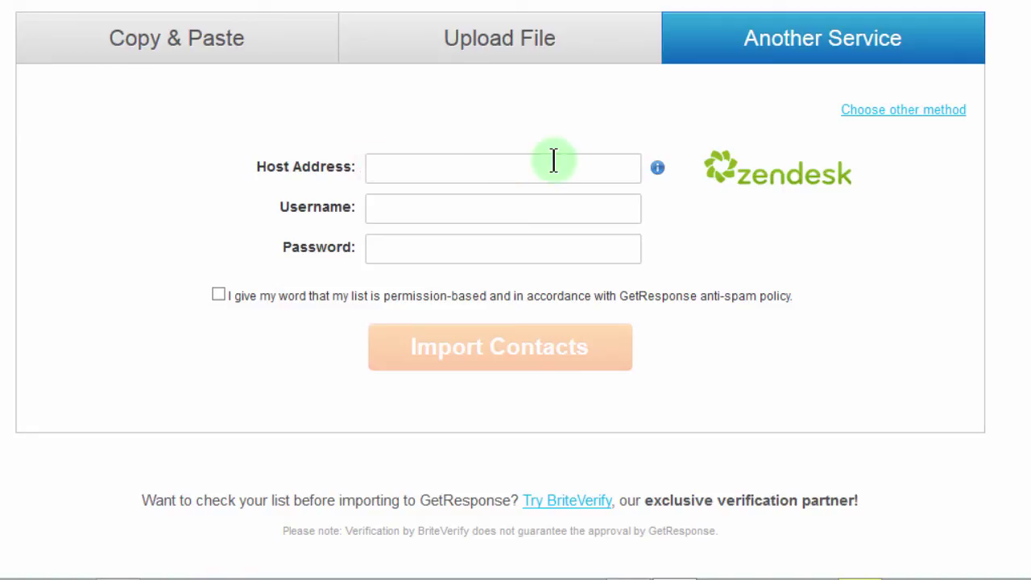
left_click(379, 206)
left_click(389, 247)
left_click(778, 41)
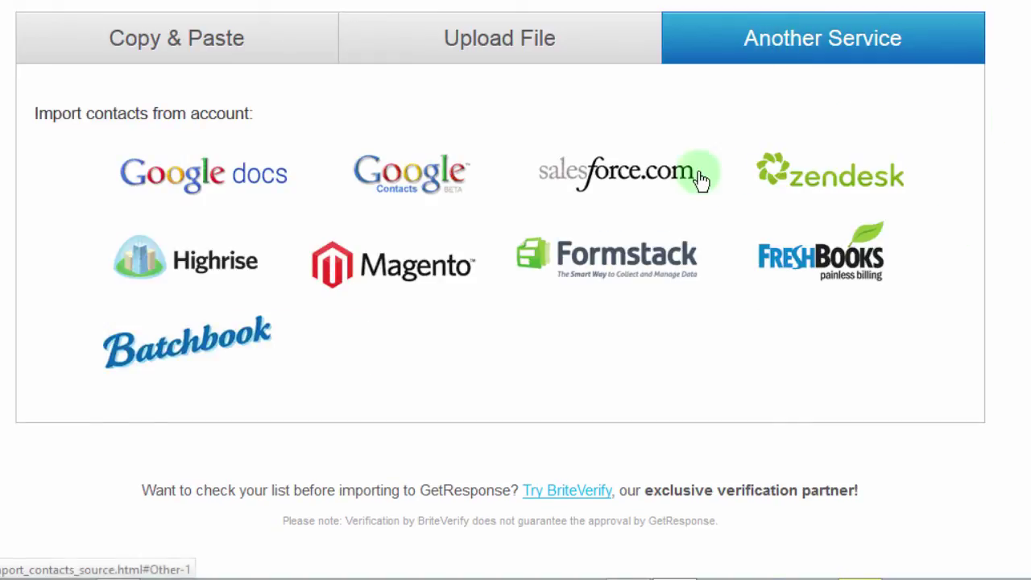
left_click(386, 274)
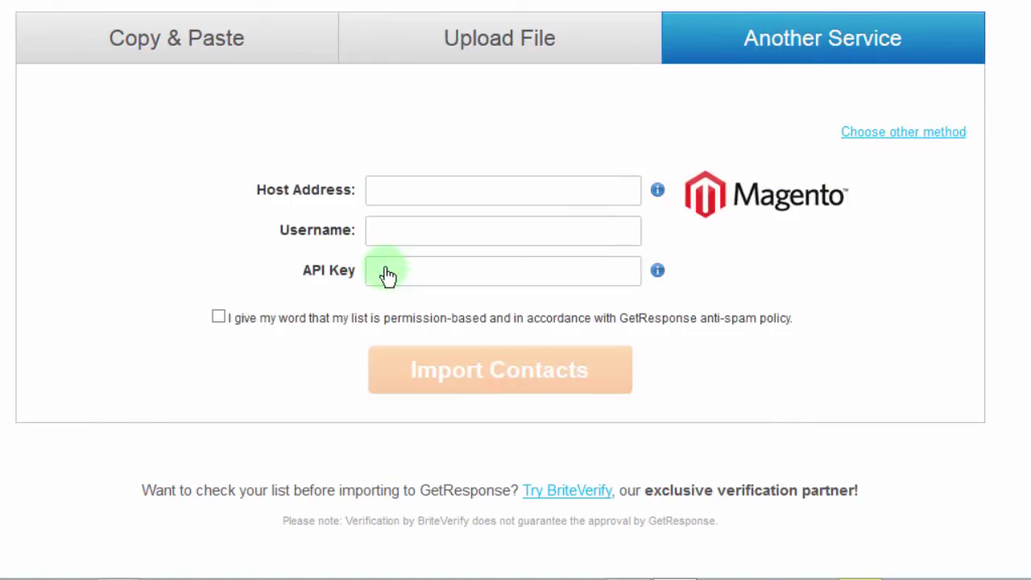
left_click(383, 167)
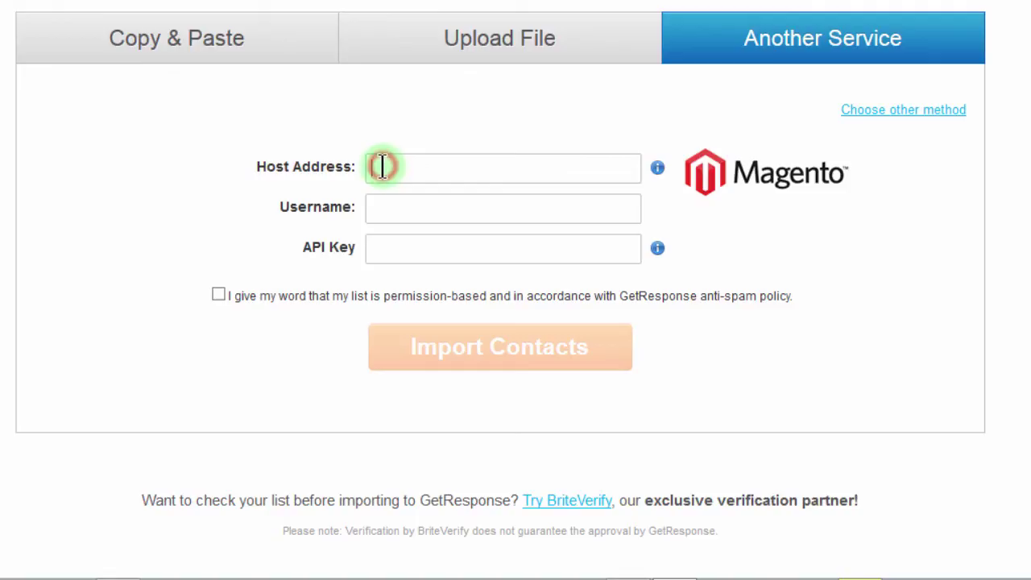
left_click(382, 167)
left_click(392, 247)
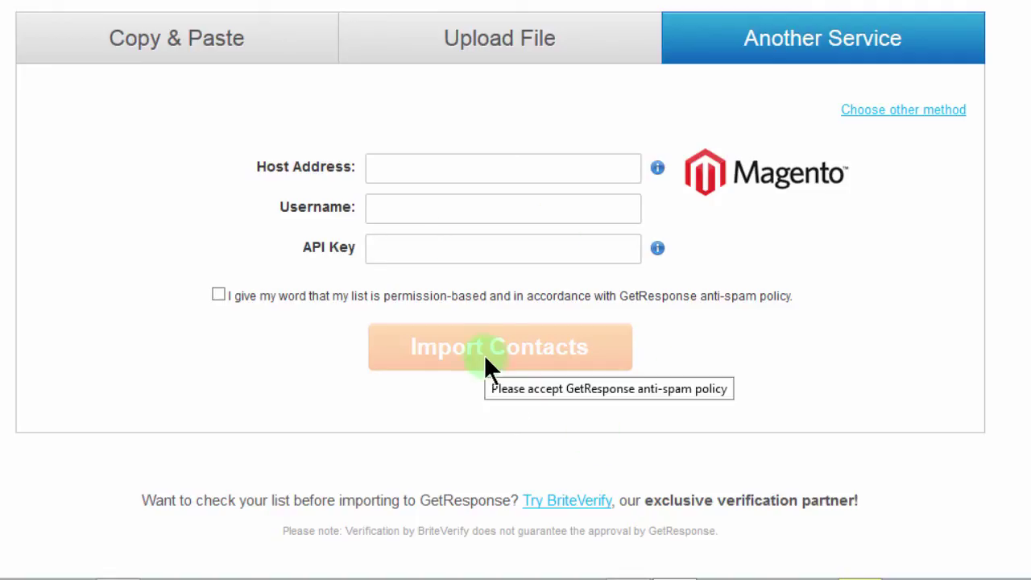
left_click(749, 36)
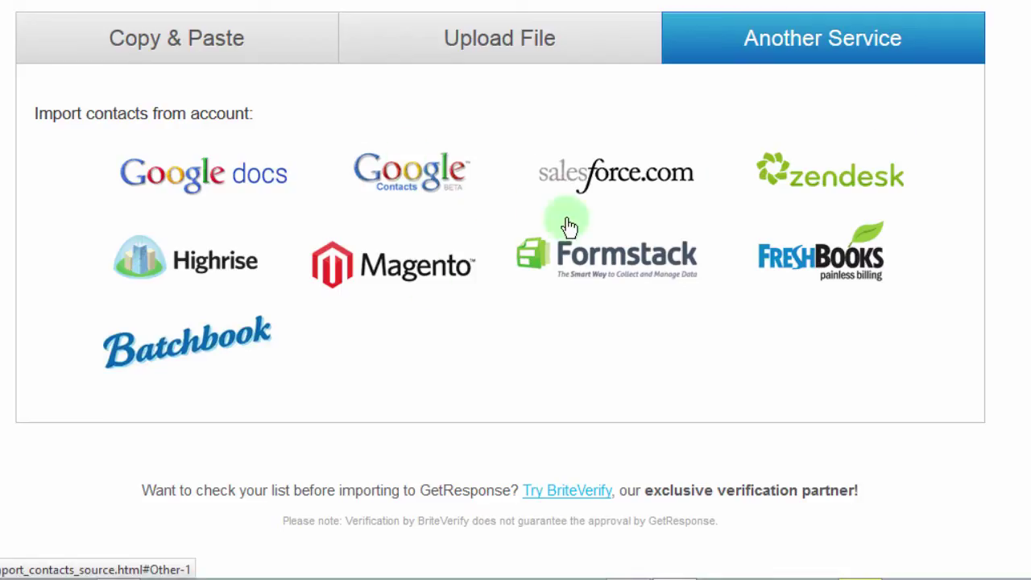
left_click(401, 175)
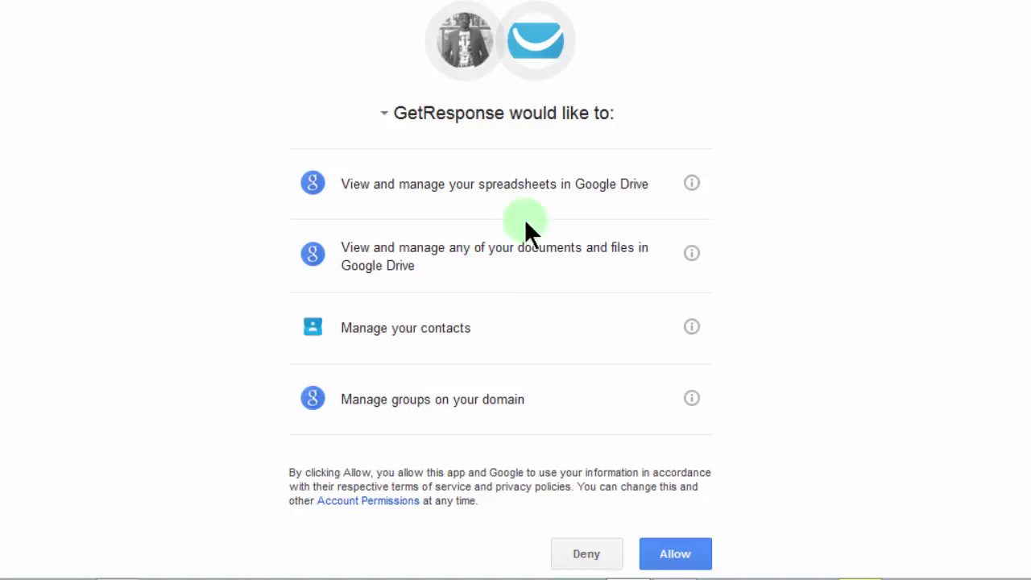
left_click(675, 560)
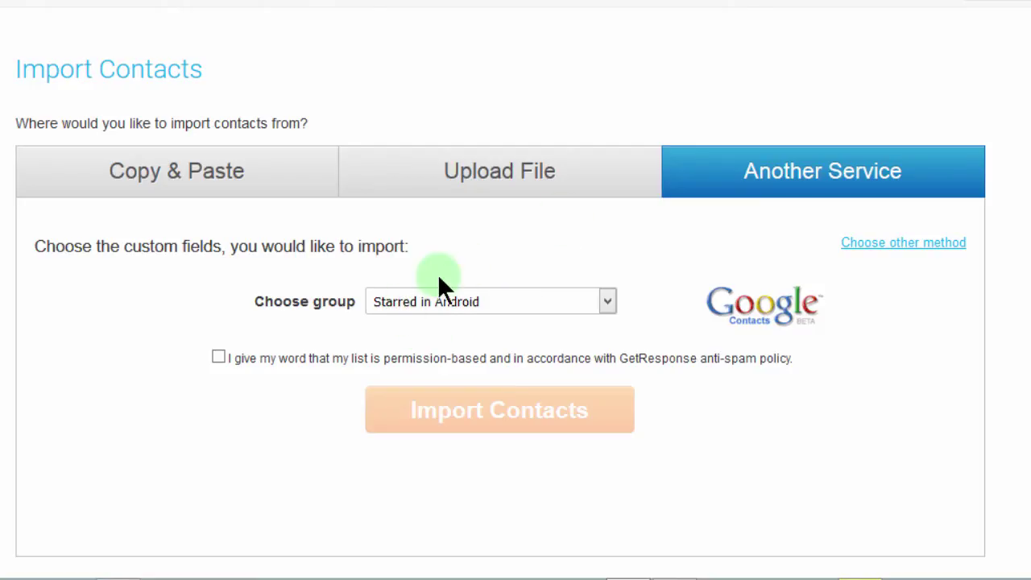
left_click(219, 356)
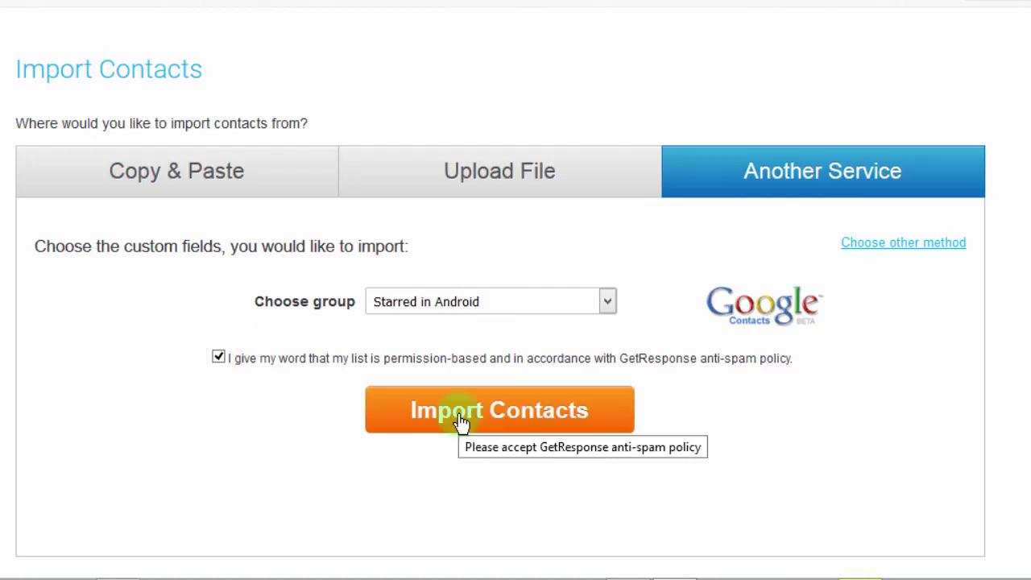
left_click(759, 174)
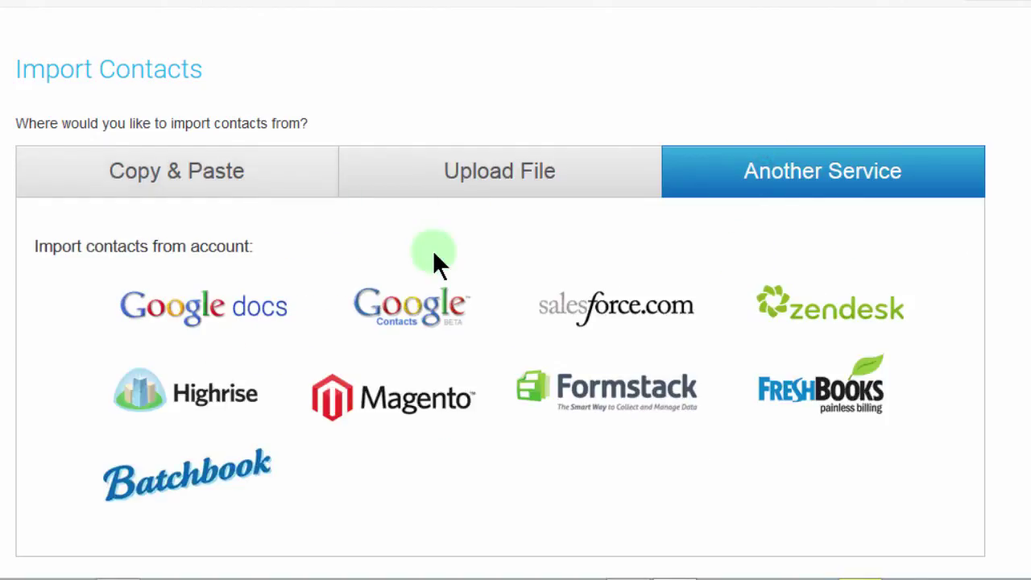
scroll(725, 242, "down", 3)
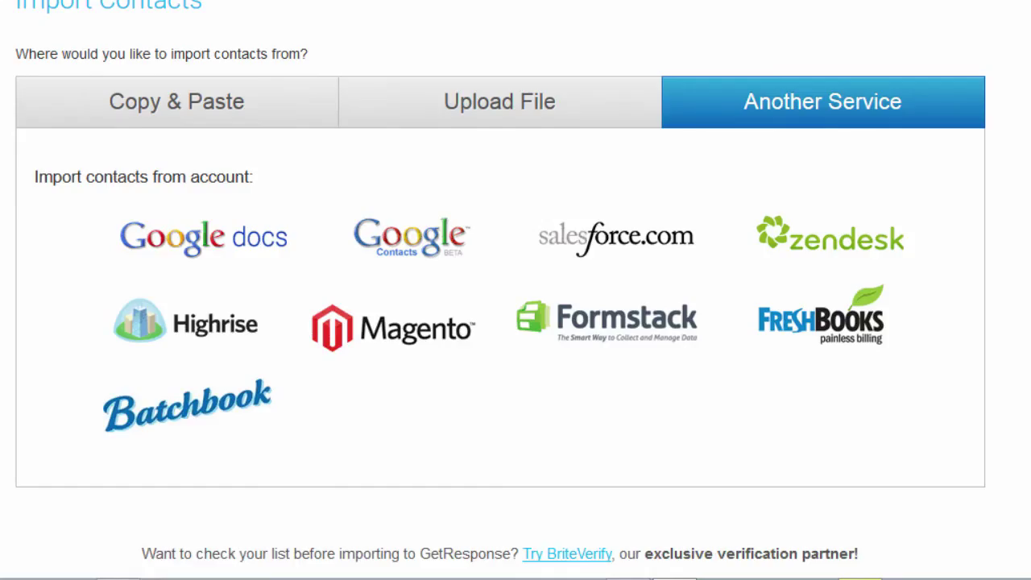
left_click(838, 292)
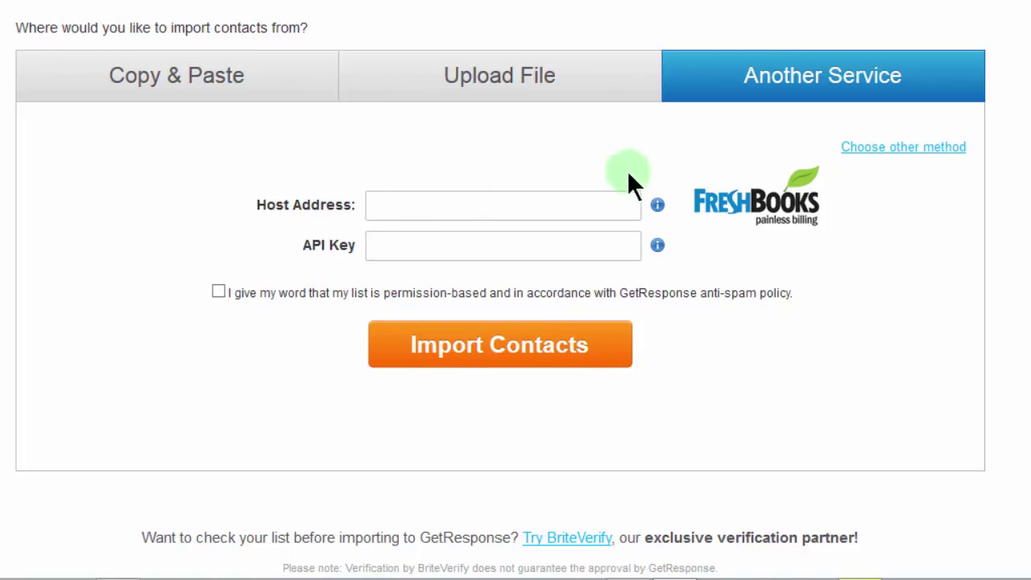
left_click(903, 146)
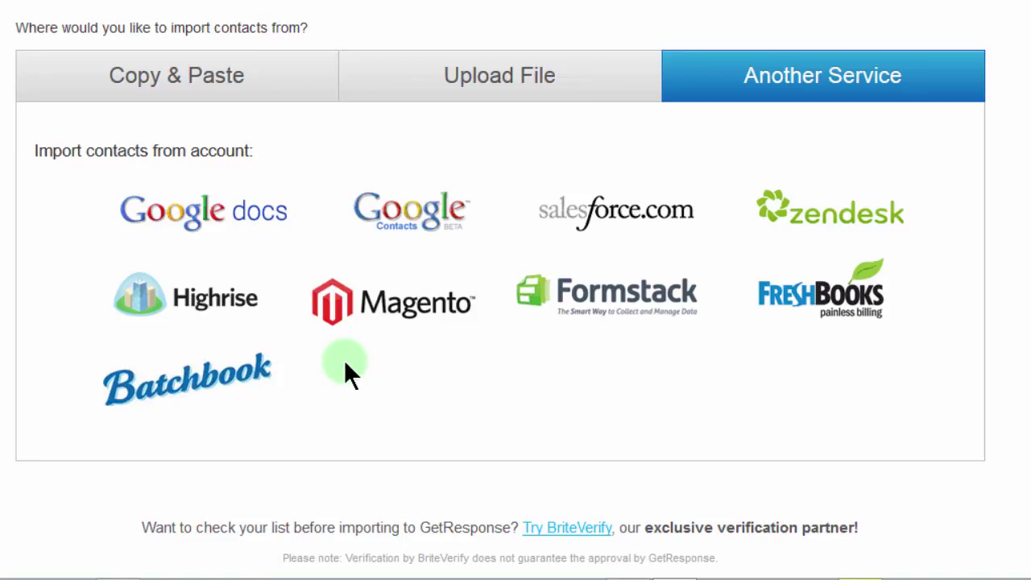
- Switch the import page back to the Upload File option
left_click(500, 75)
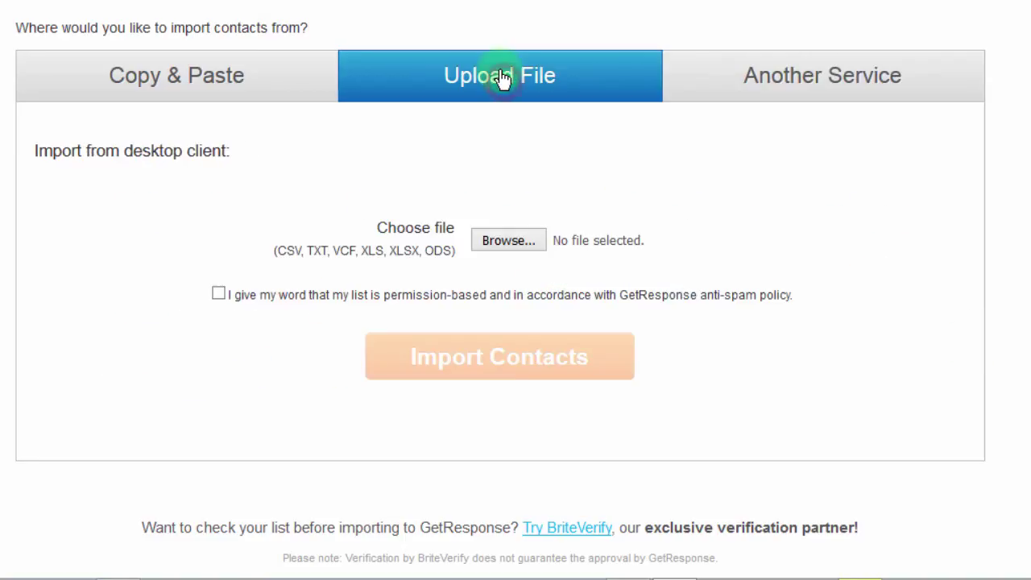